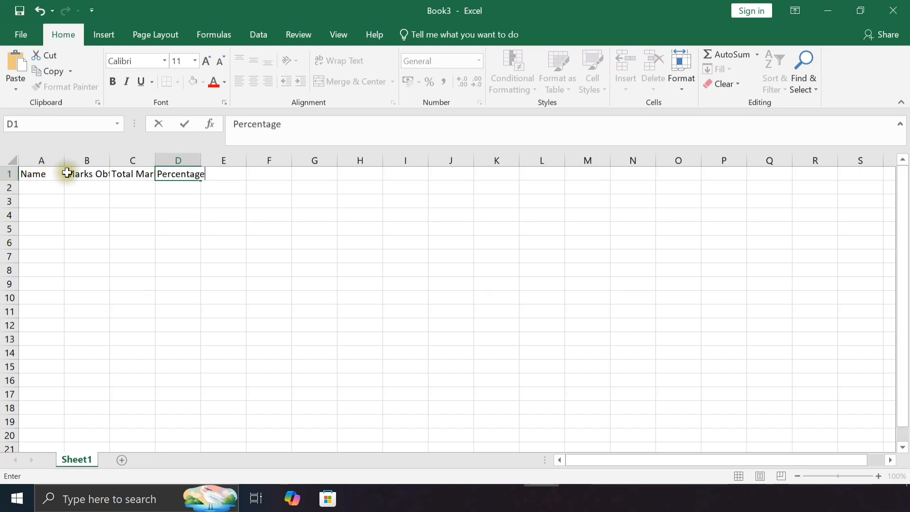
AutoFit the widths of columns B to D to their headings Marks Obtained, Total Marks and Percentage
{"action": "left_click_drag", "start_coordinate": [69, 173], "coordinate": [158, 174]}
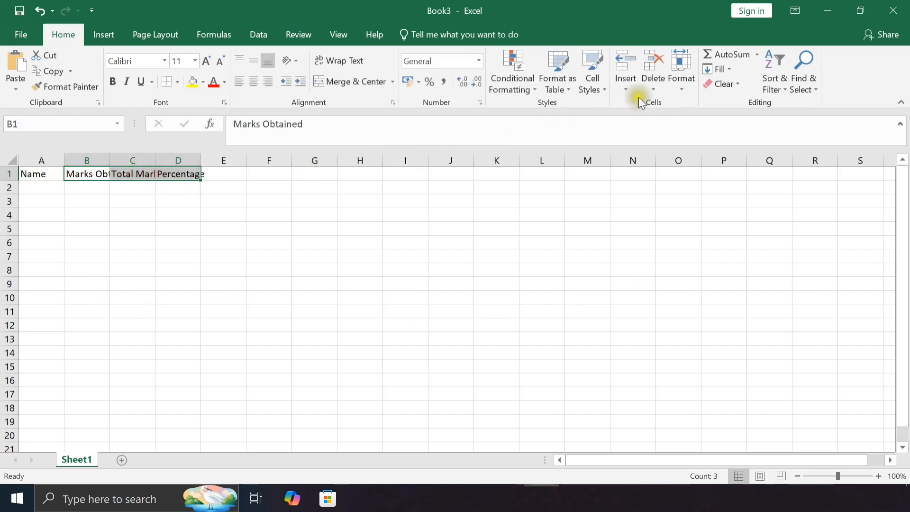
{"action": "left_click", "coordinate": [685, 85]}
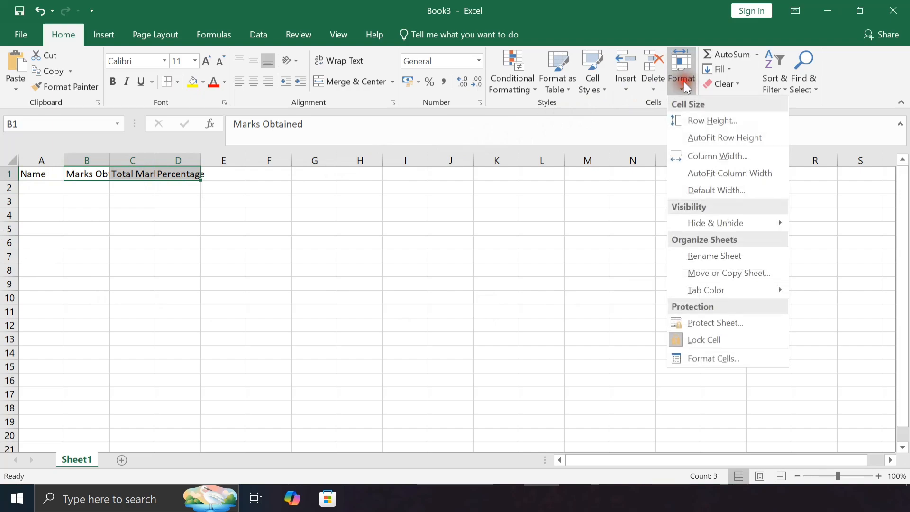
{"action": "left_click", "coordinate": [693, 172]}
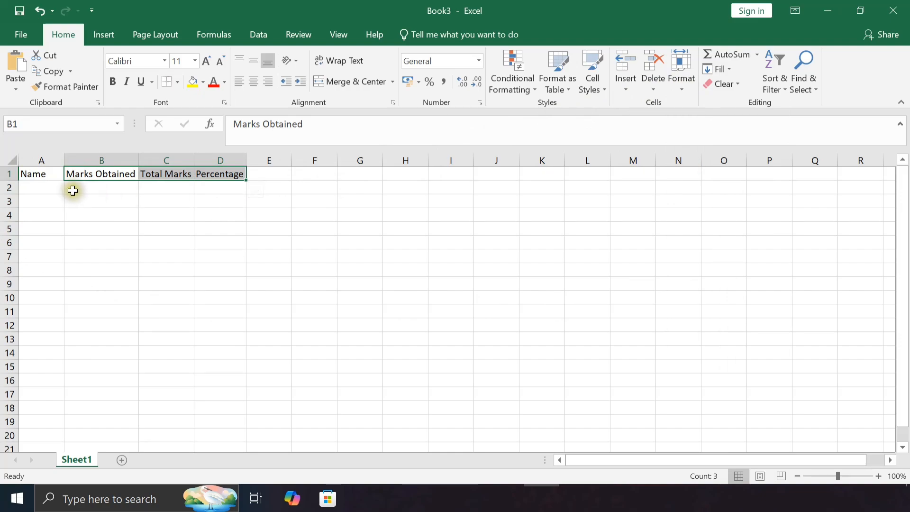
Enter the four students' first names under the Name heading in cells A2 to A5
{"action": "left_click", "coordinate": [43, 188]}
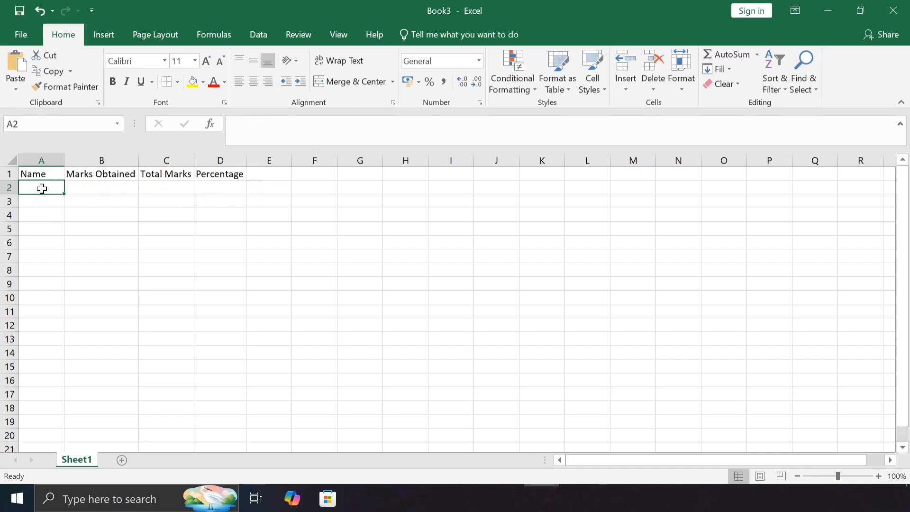
{"action": "type", "text": "Rahul"}
{"action": "key", "text": "Return"}
{"action": "type", "text": "Priya"}
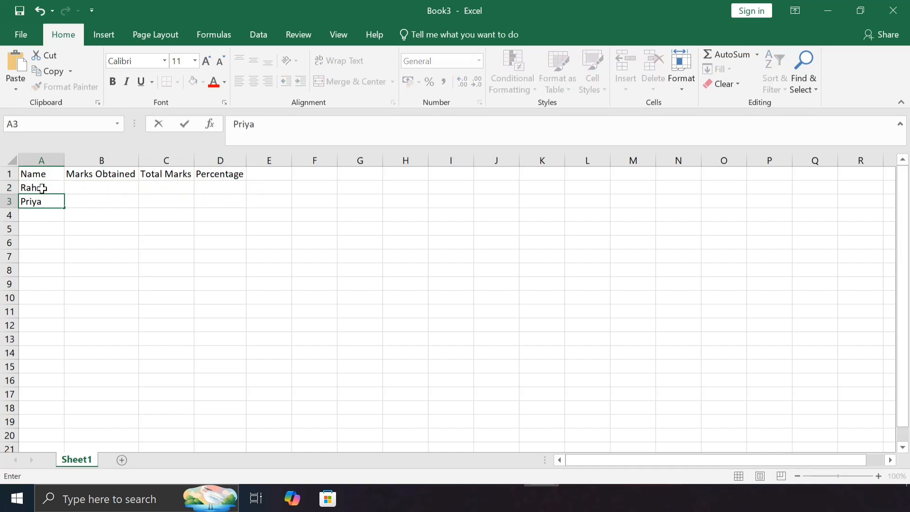
{"action": "key", "text": "Return"}
{"action": "type", "text": "Ami"}
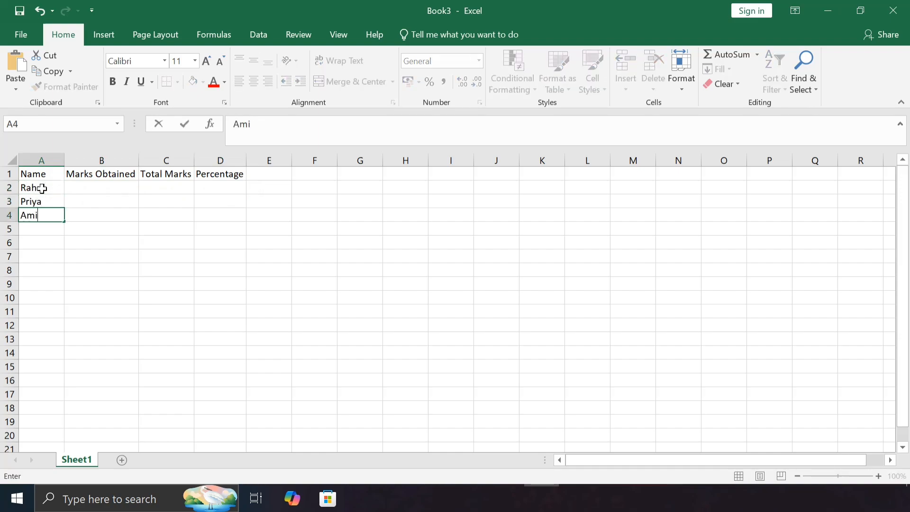
{"action": "type", "text": "t"}
{"action": "key", "text": "Return"}
{"action": "type", "text": "Neha"}
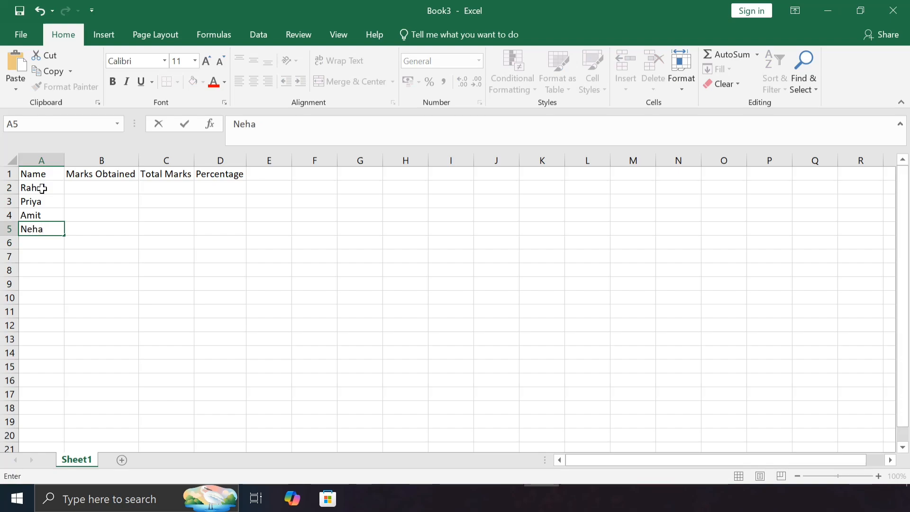
Enter the obtained marks 450, 420, 380 and 470 in cells B2 to B5
{"action": "left_click", "coordinate": [77, 189]}
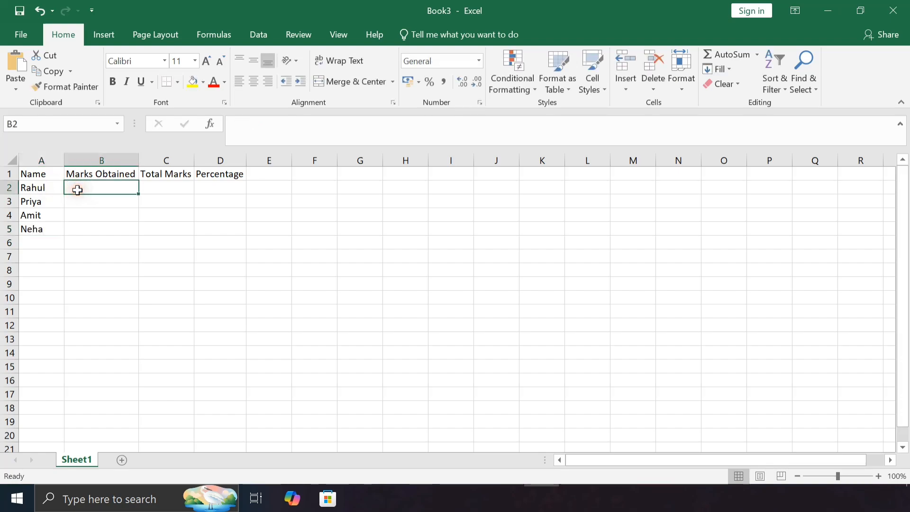
{"action": "type", "text": "450"}
{"action": "key", "text": "Return"}
{"action": "type", "text": "420"}
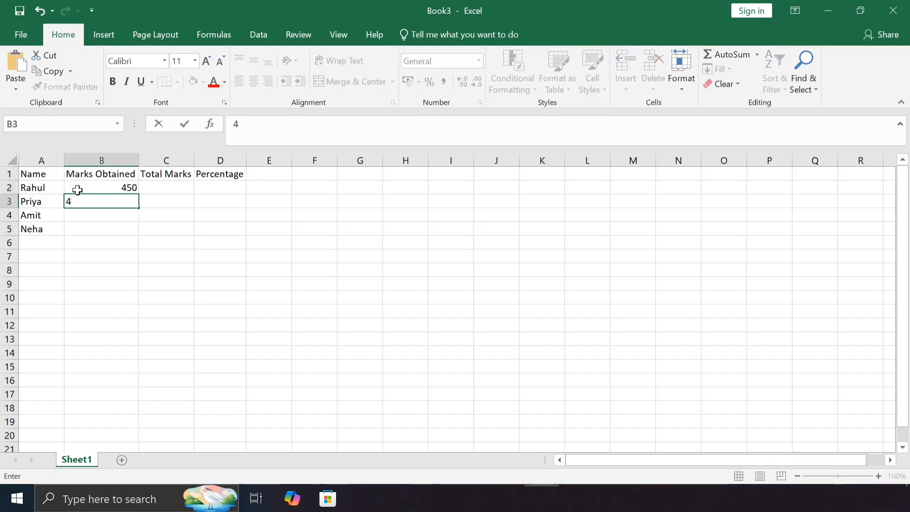
{"action": "key", "text": "Return"}
{"action": "type", "text": "380"}
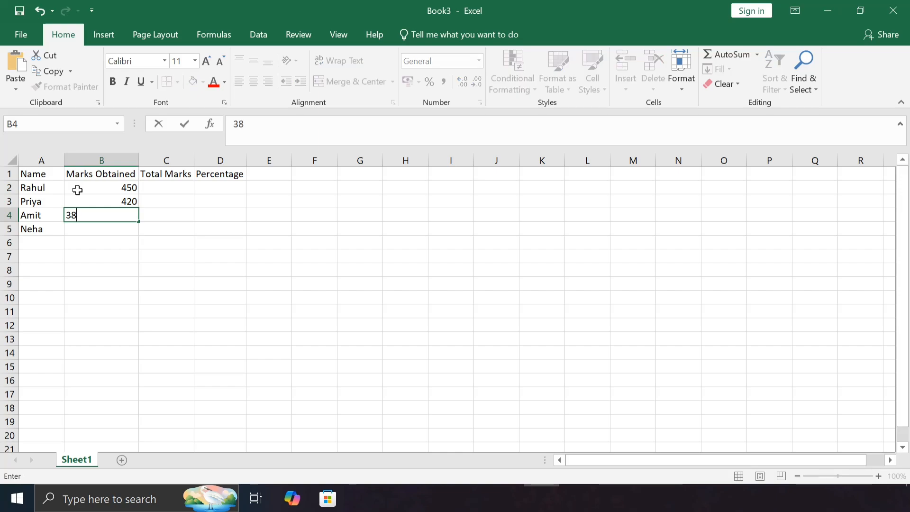
{"action": "key", "text": "Return"}
{"action": "type", "text": "4"}
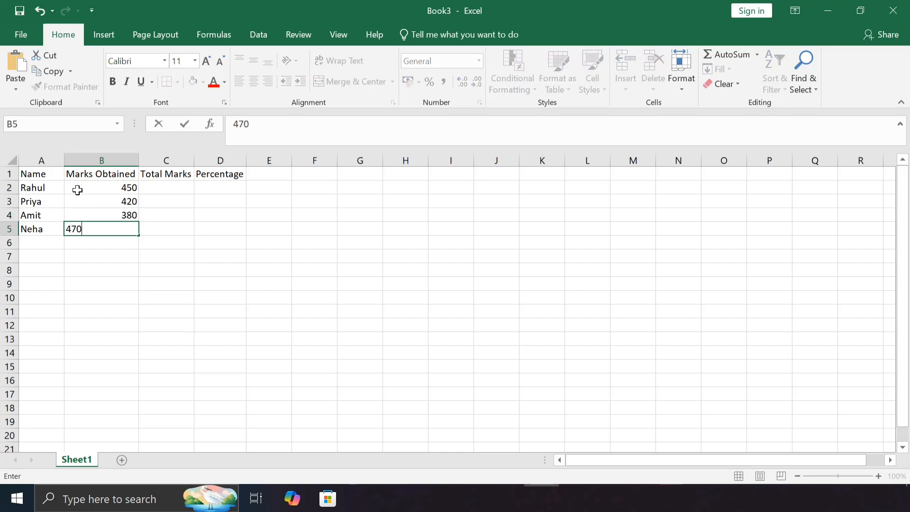
{"action": "type", "text": "70"}
{"action": "key", "text": "Return"}
Enter 500 as the total marks for all four students in cells C2 to C5
{"action": "left_click", "coordinate": [167, 193]}
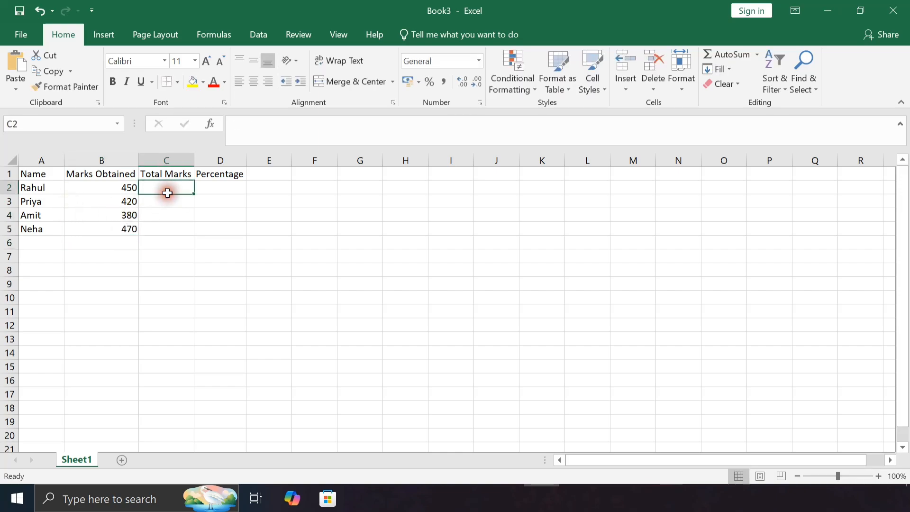
{"action": "type", "text": "500"}
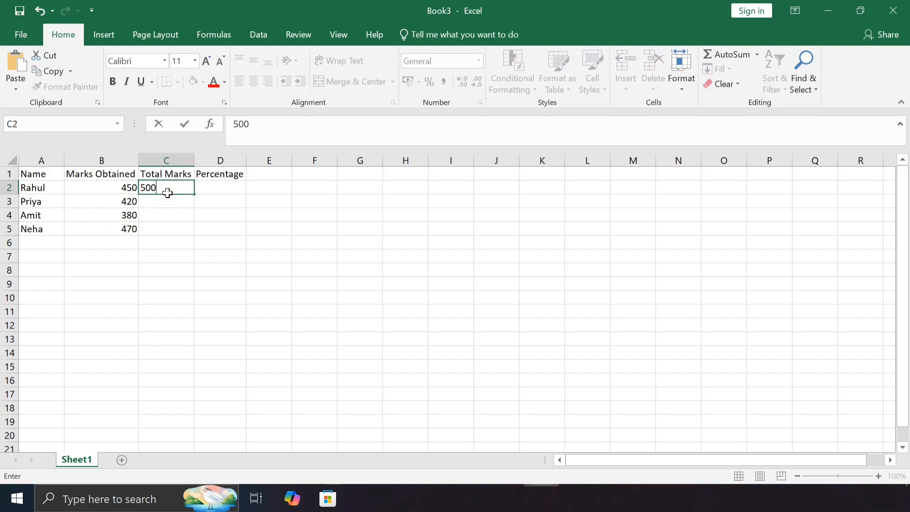
{"action": "key", "text": "Return"}
{"action": "type", "text": "500"}
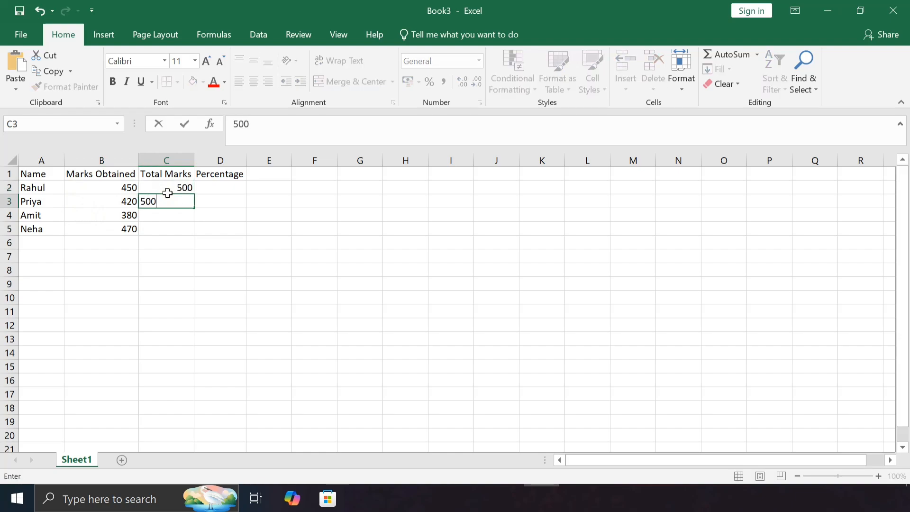
{"action": "key", "text": "Return"}
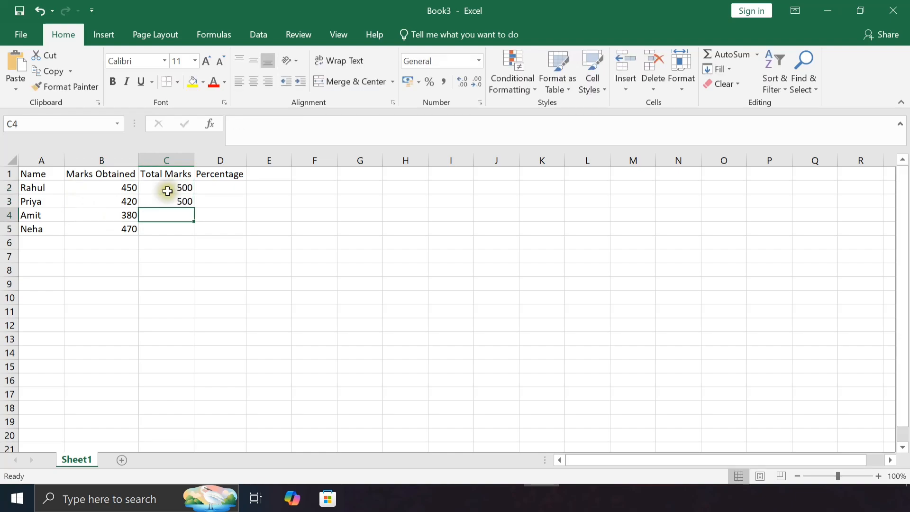
{"action": "left_click_drag", "start_coordinate": [167, 192], "coordinate": [193, 230]}
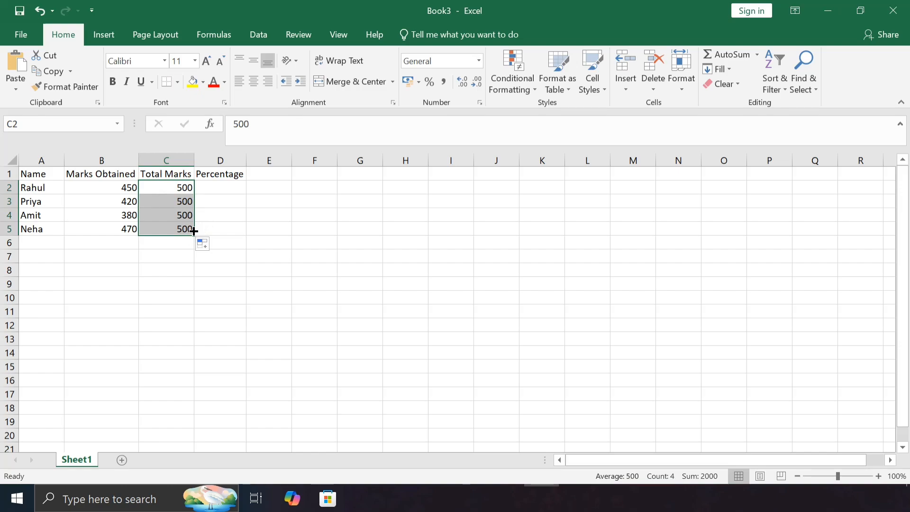
Calculate the percentage in D2 with the formula =(B2/C2)*100 and fill it down to D5
{"action": "left_click", "coordinate": [215, 191]}
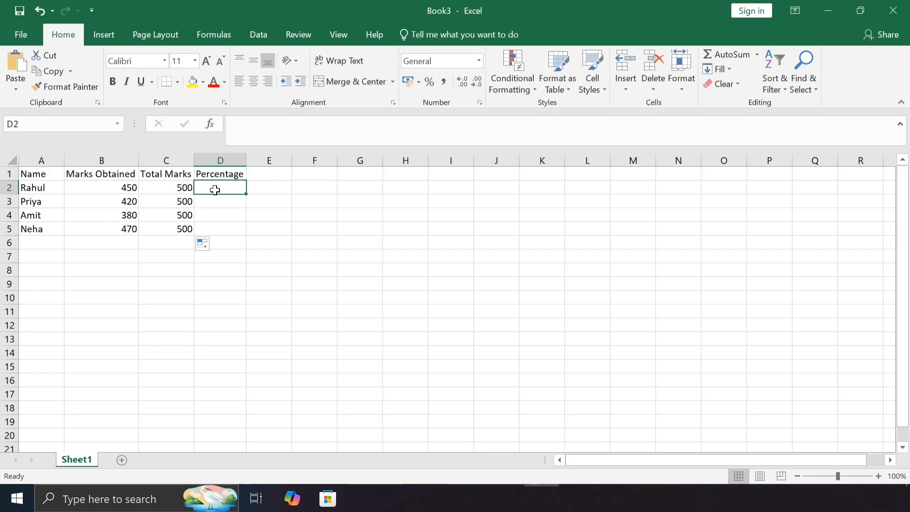
{"action": "type", "text": "=("}
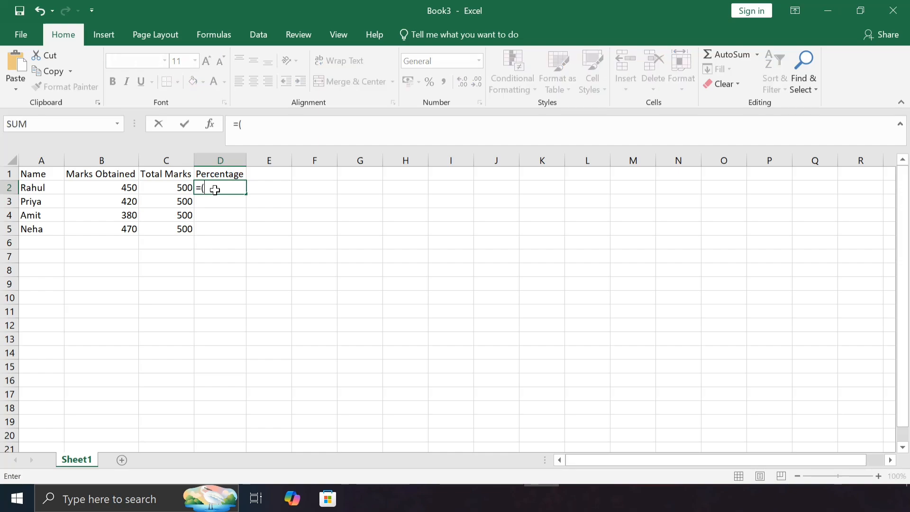
{"action": "left_click", "coordinate": [124, 188]}
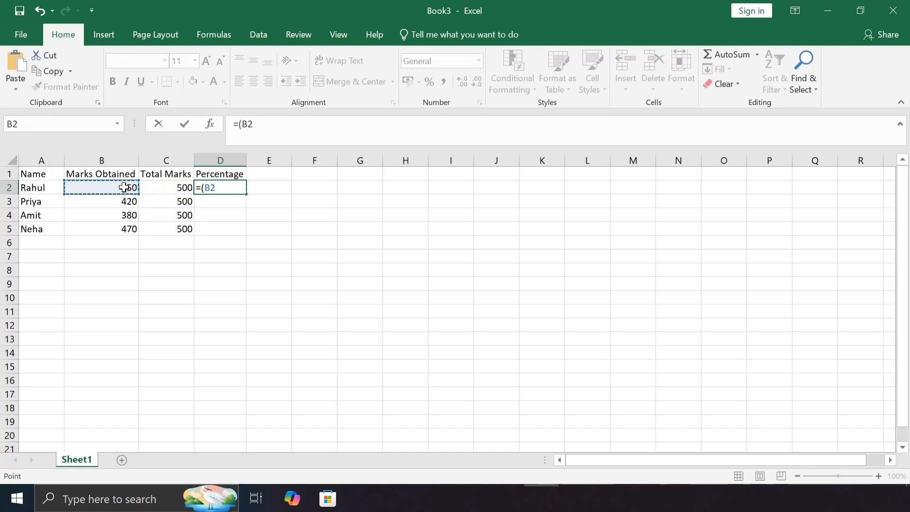
{"action": "type", "text": "/"}
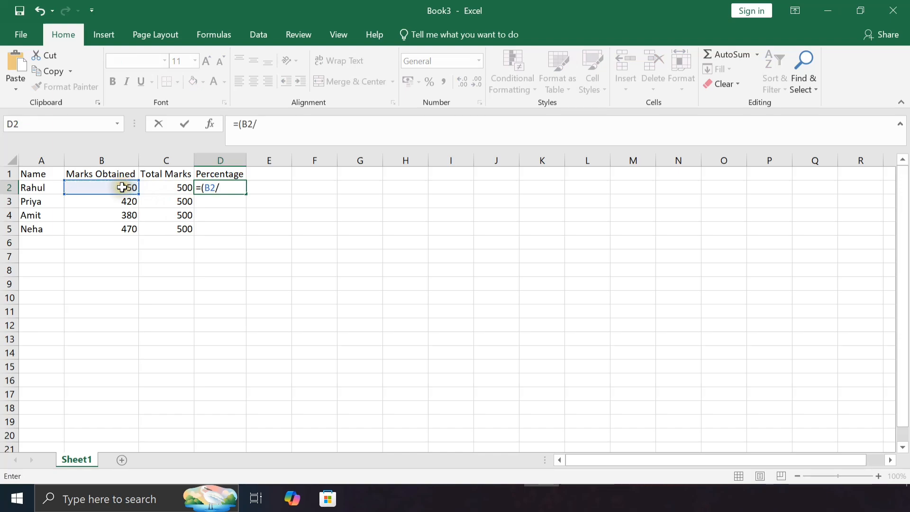
{"action": "left_click", "coordinate": [156, 188]}
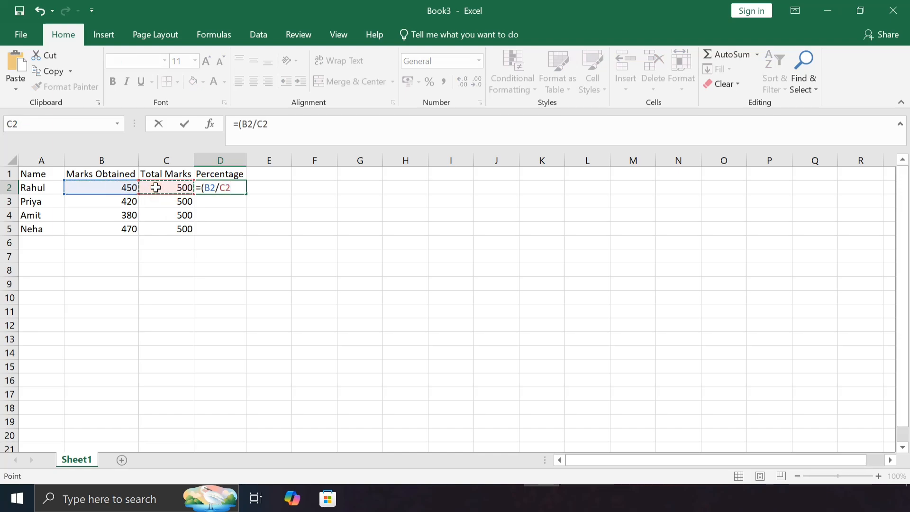
{"action": "type", "text": ")*1"}
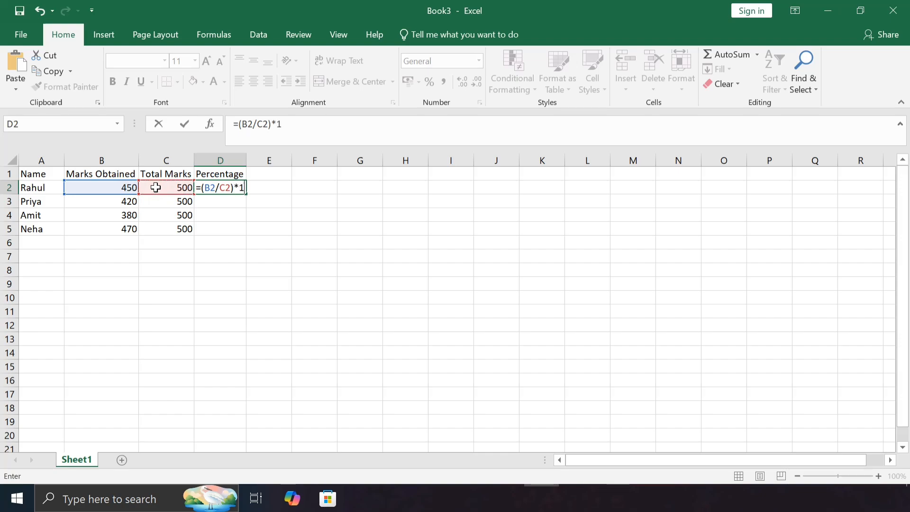
{"action": "type", "text": "00"}
{"action": "key", "text": "Return"}
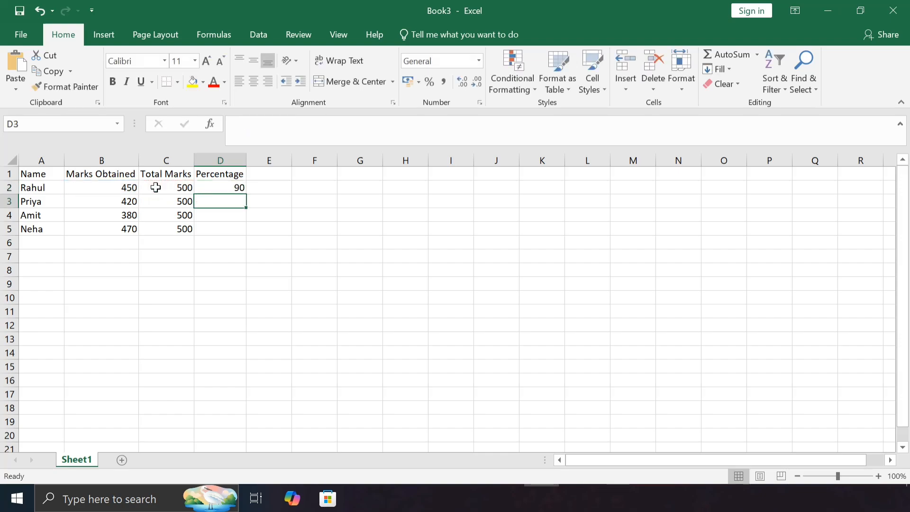
{"action": "left_click", "coordinate": [215, 188]}
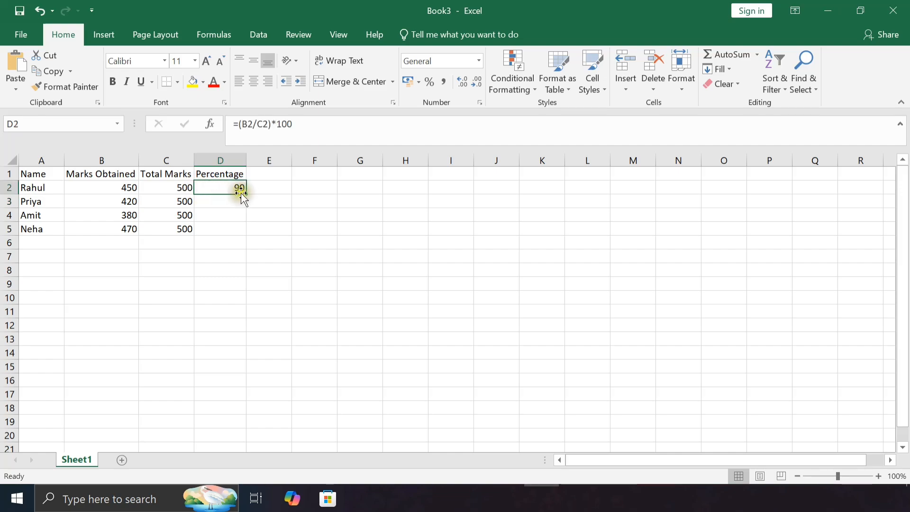
{"action": "left_click_drag", "start_coordinate": [246, 195], "coordinate": [243, 232]}
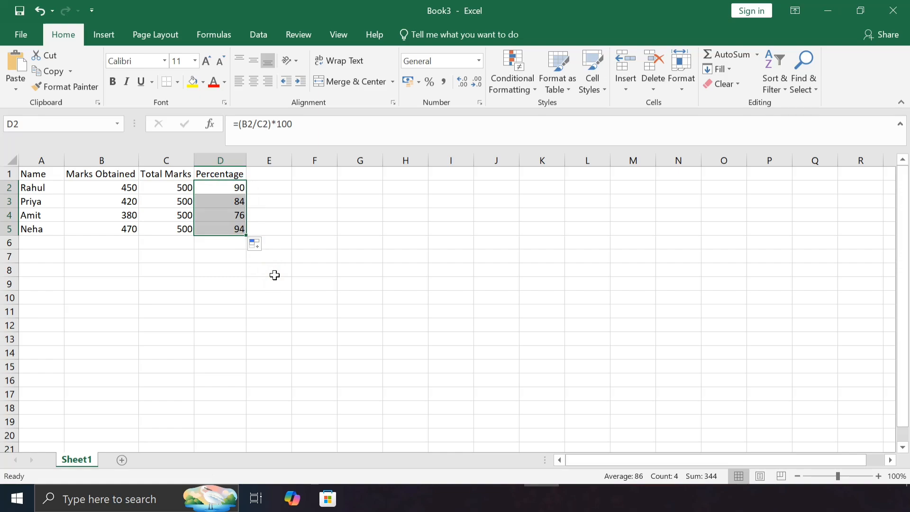
Add the column heading Result in cell E1
{"action": "left_click", "coordinate": [266, 174]}
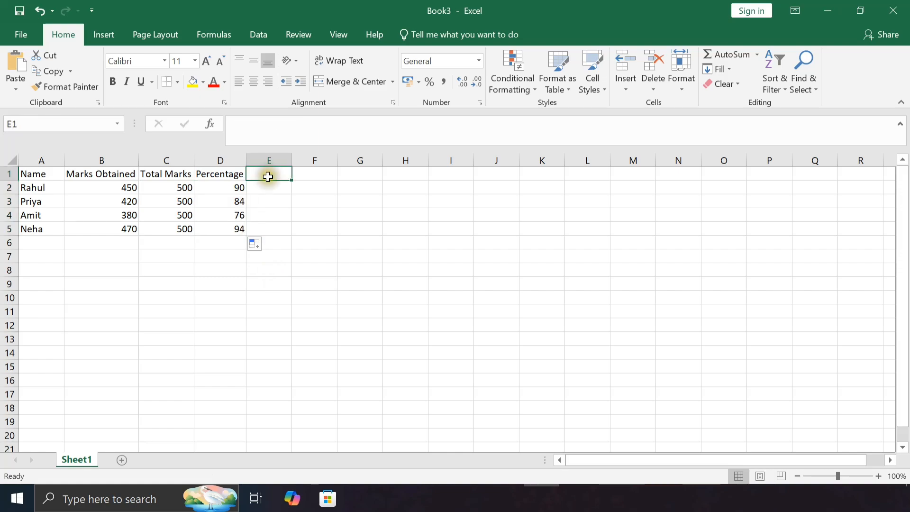
{"action": "type", "text": "Result"}
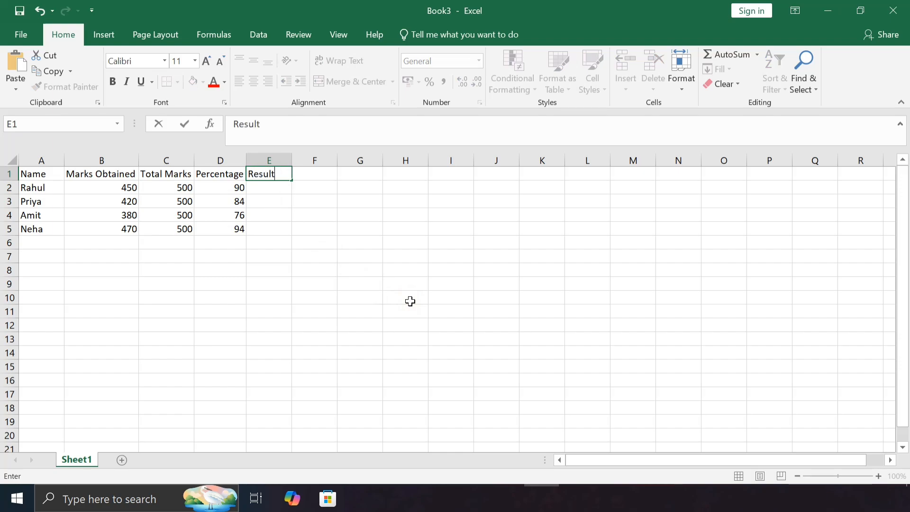
{"action": "key", "text": "Return"}
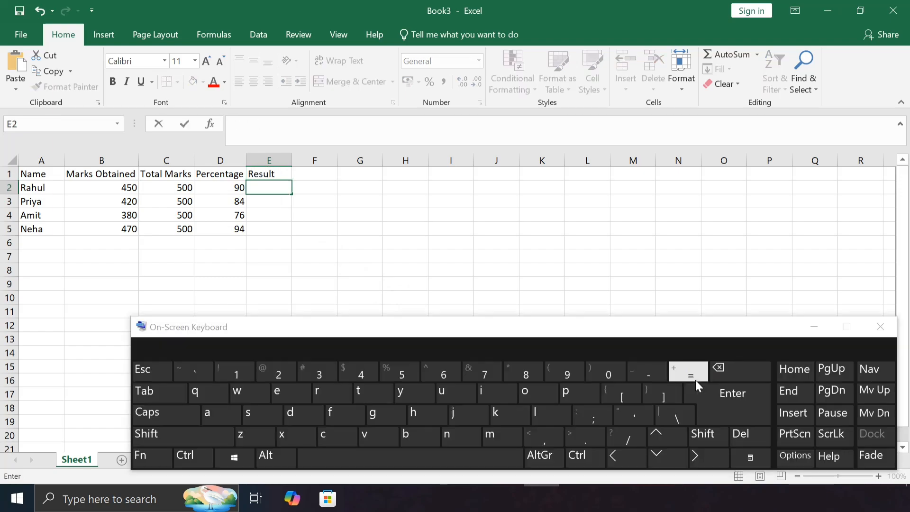
Enter the formula =IF(D2>=40,"Pass","Fail") in E2 and fill it down to E5
{"action": "left_click", "coordinate": [696, 381]}
{"action": "type", "text": "if"}
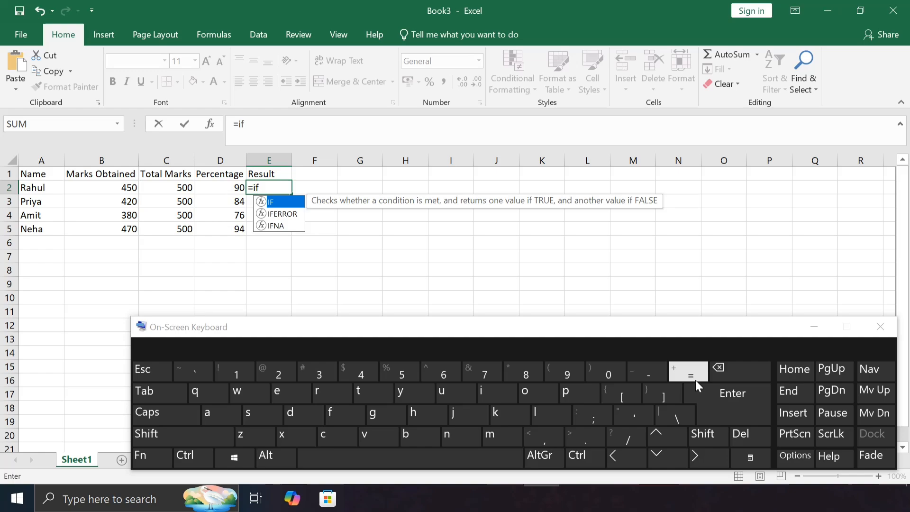
{"action": "left_click", "coordinate": [144, 401]}
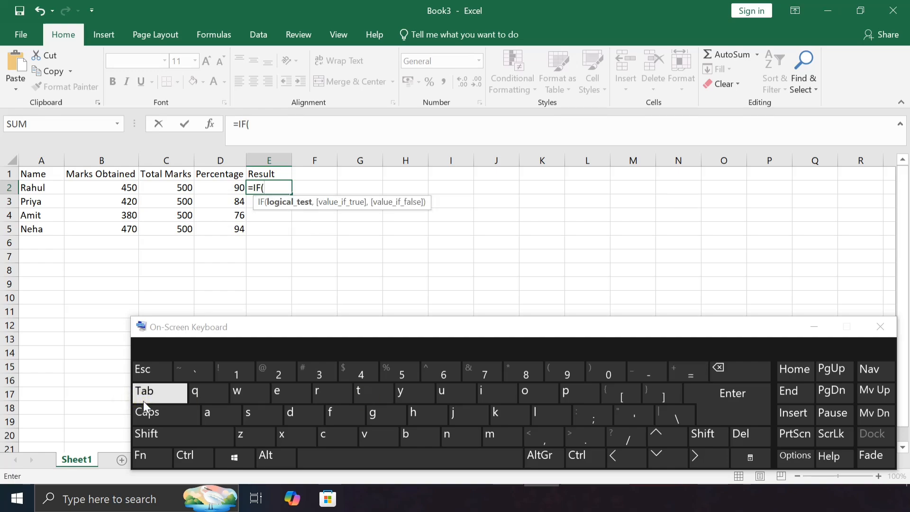
{"action": "left_click", "coordinate": [235, 187]}
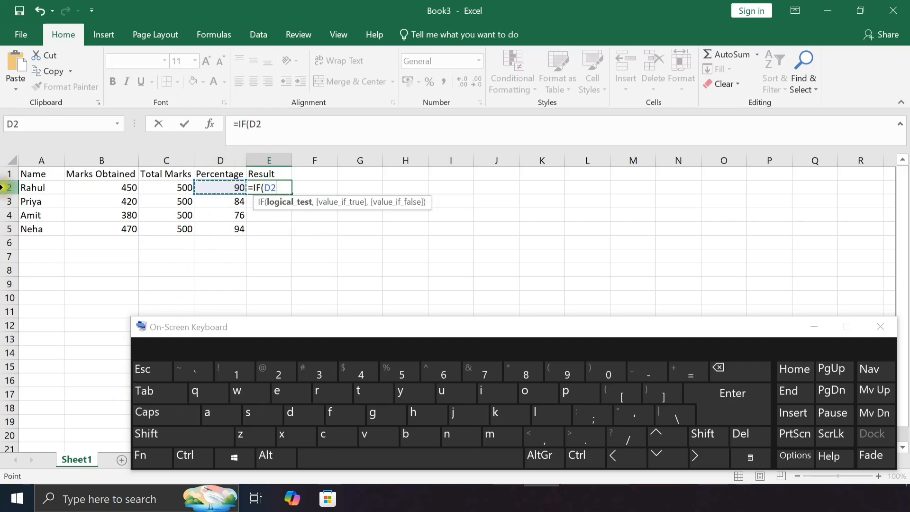
{"action": "left_click", "coordinate": [708, 435]}
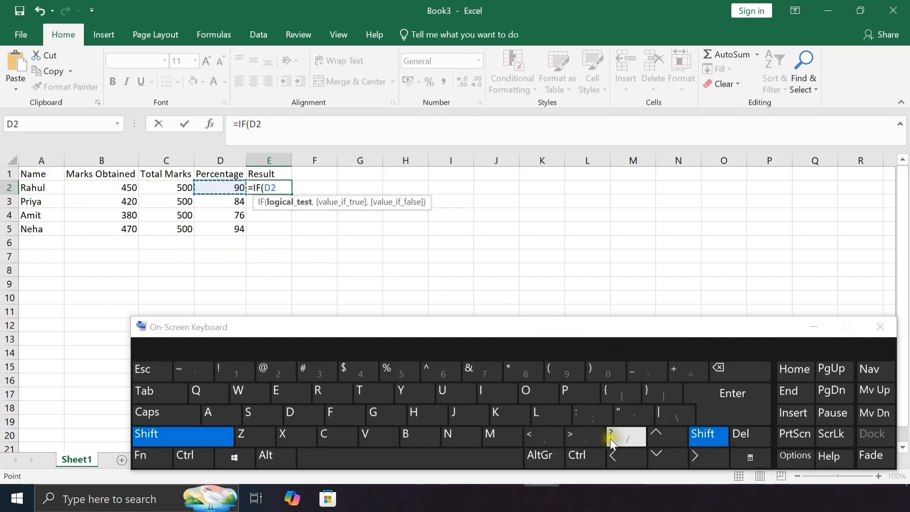
{"action": "left_click", "coordinate": [587, 438]}
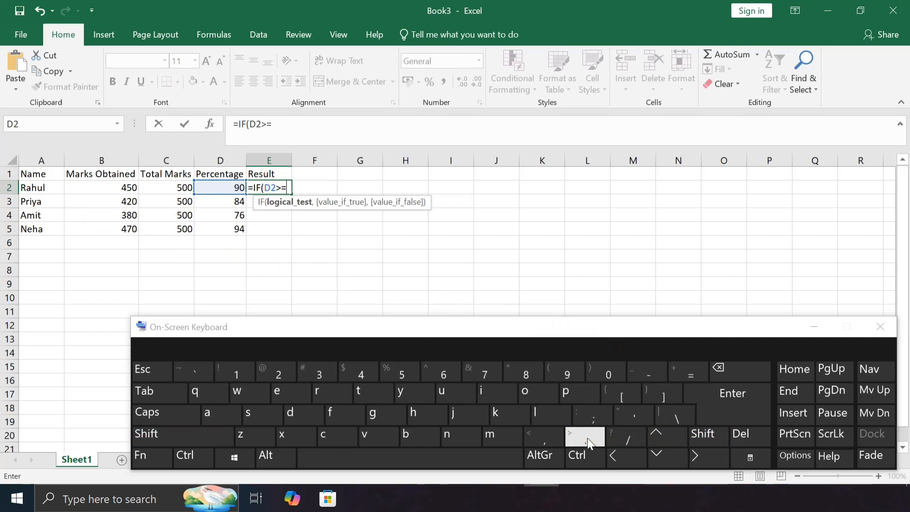
{"action": "left_click", "coordinate": [559, 440]}
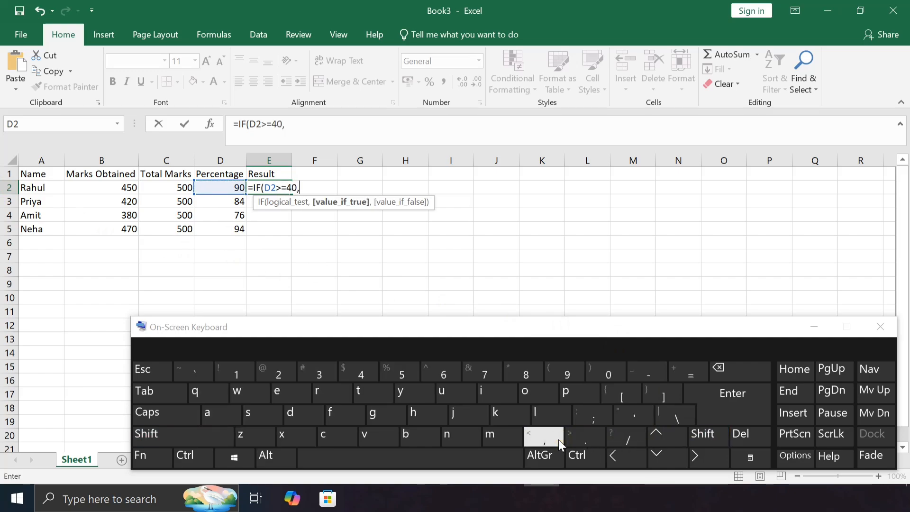
{"action": "left_click", "coordinate": [708, 435]}
{"action": "left_click", "coordinate": [621, 423]}
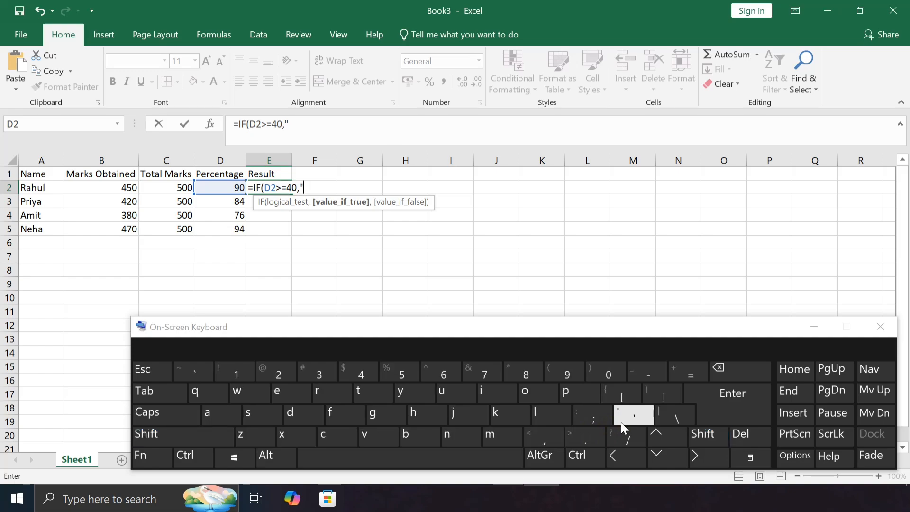
{"action": "type", "text": "Pass"}
{"action": "left_click", "coordinate": [621, 422]}
{"action": "left_click", "coordinate": [551, 439]}
{"action": "left_click", "coordinate": [616, 416]}
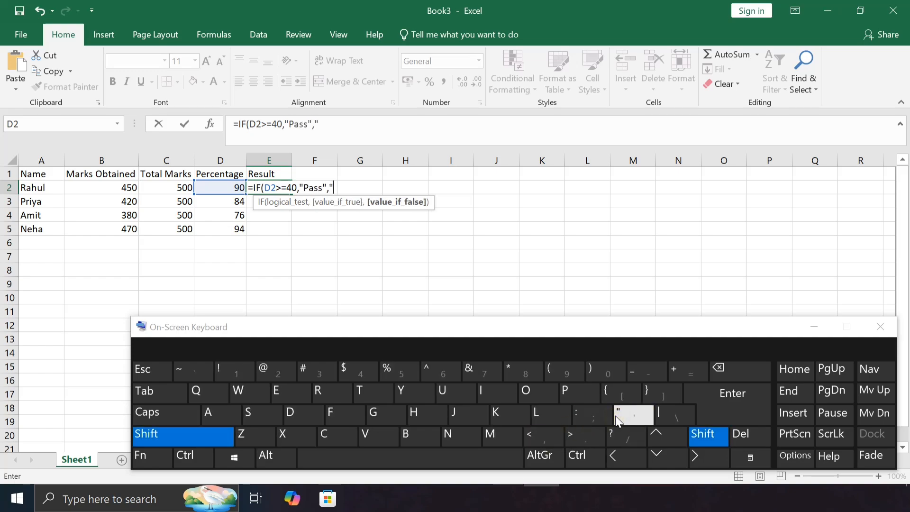
{"action": "type", "text": "Fail\""}
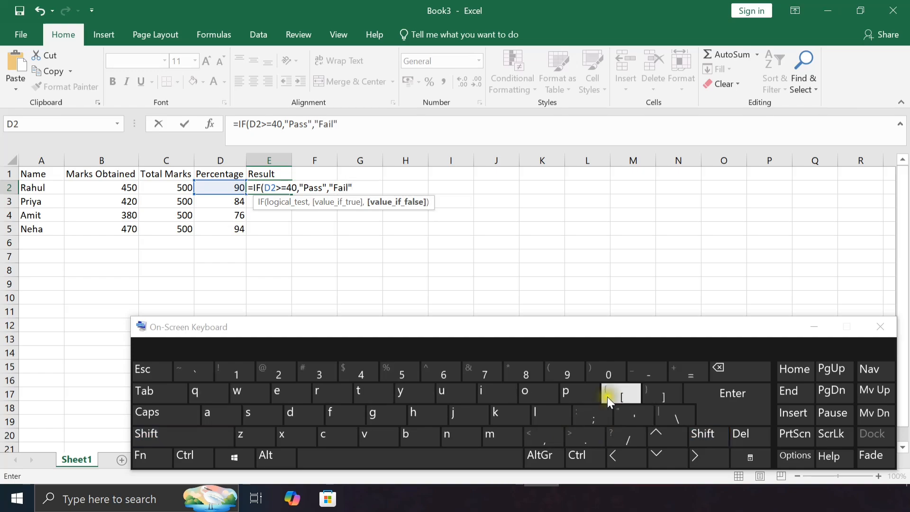
{"action": "left_click", "coordinate": [602, 371]}
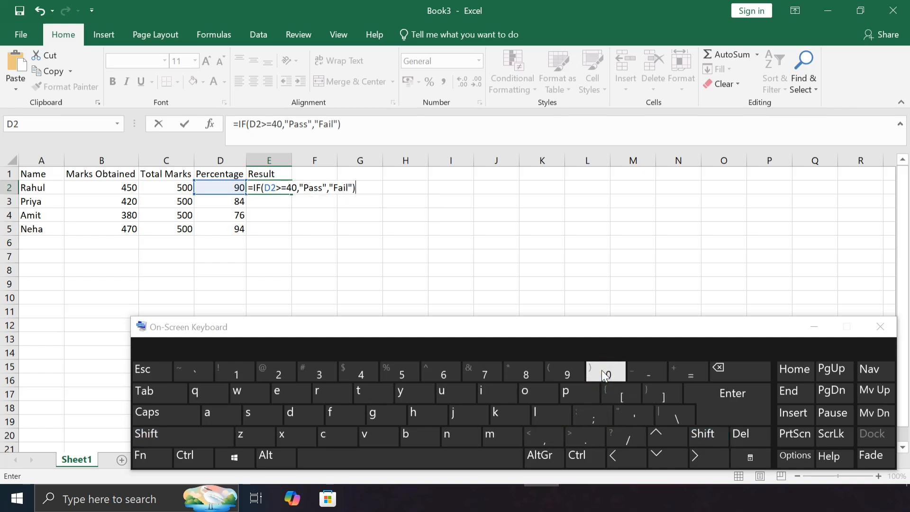
{"action": "left_click", "coordinate": [707, 401]}
{"action": "left_click", "coordinate": [282, 190]}
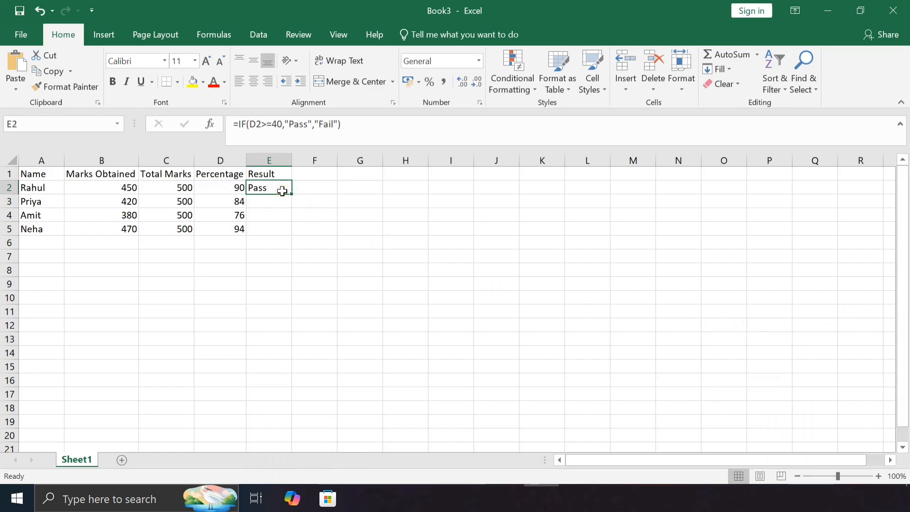
{"action": "left_click_drag", "start_coordinate": [291, 193], "coordinate": [292, 237]}
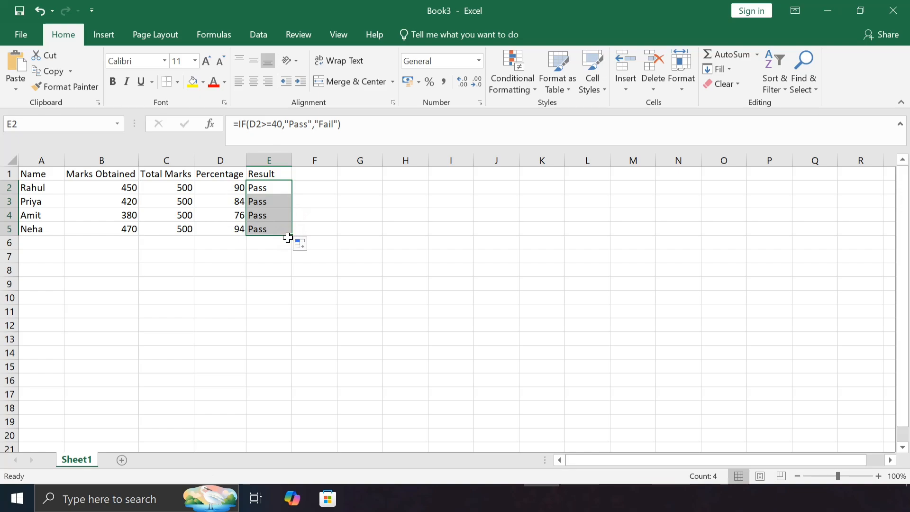
Merge and center cells A6 to D6 and enter the label Total Students in them
{"action": "left_click", "coordinate": [41, 243]}
{"action": "left_click_drag", "start_coordinate": [40, 244], "coordinate": [195, 239]}
{"action": "left_click", "coordinate": [337, 87]}
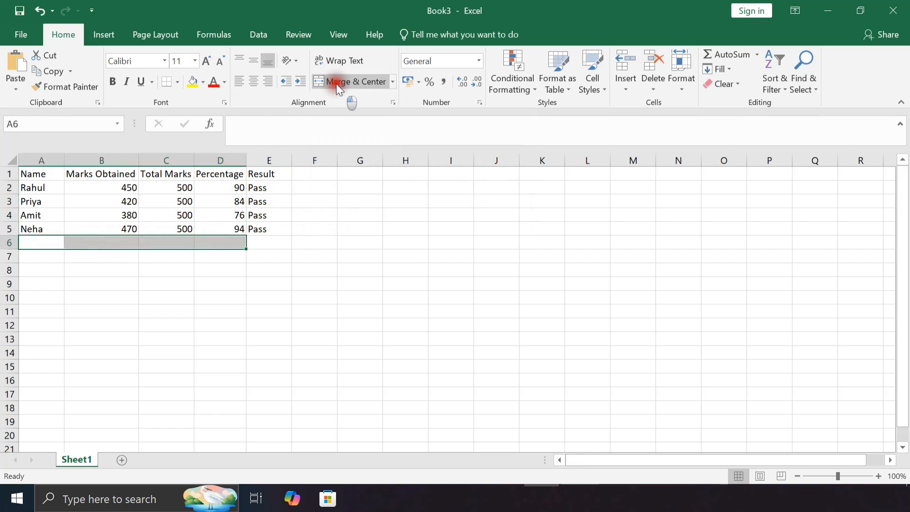
{"action": "type", "text": "To"}
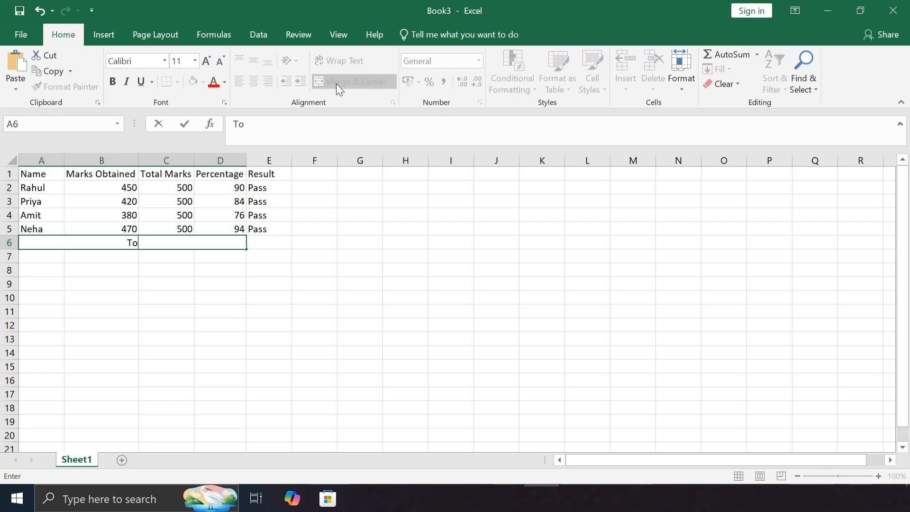
{"action": "type", "text": "tal Students"}
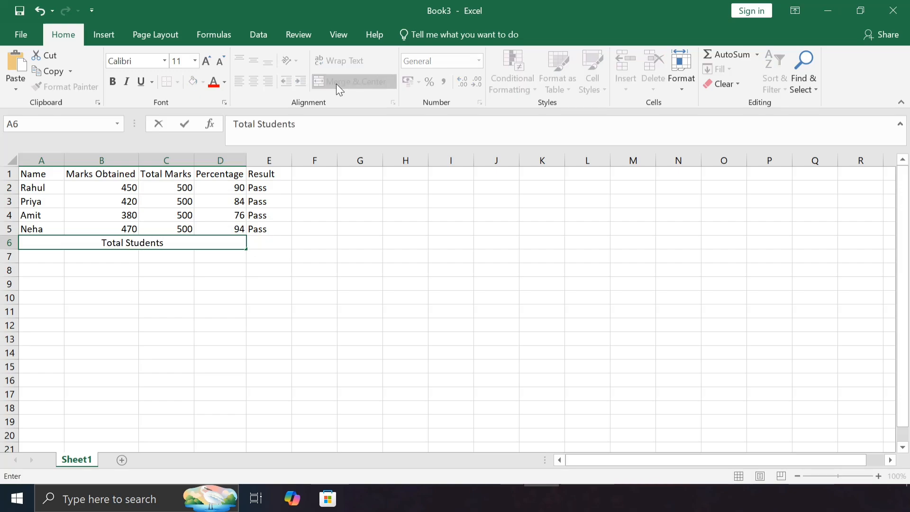
{"action": "key", "text": "Tab"}
Count the student names in cell E6 with the formula =COUNTA(A2:A5)
{"action": "type", "text": "=co"}
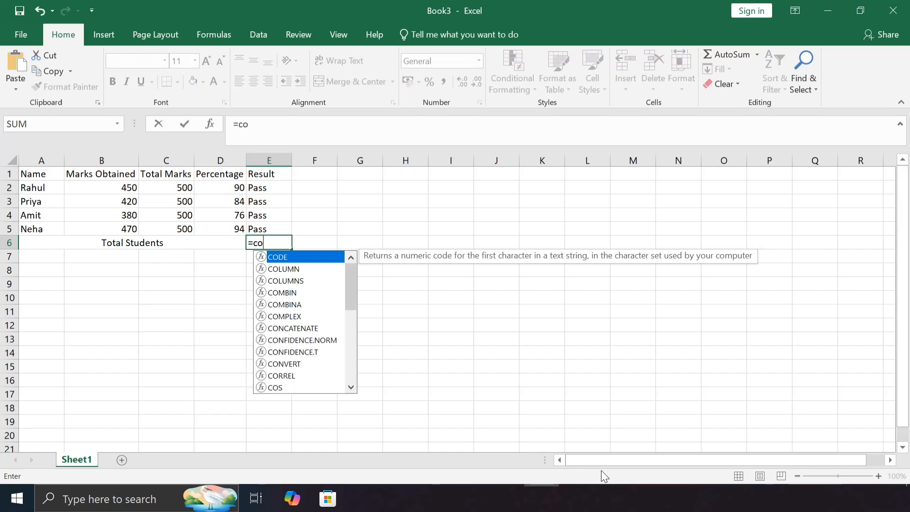
{"action": "type", "text": "unt"}
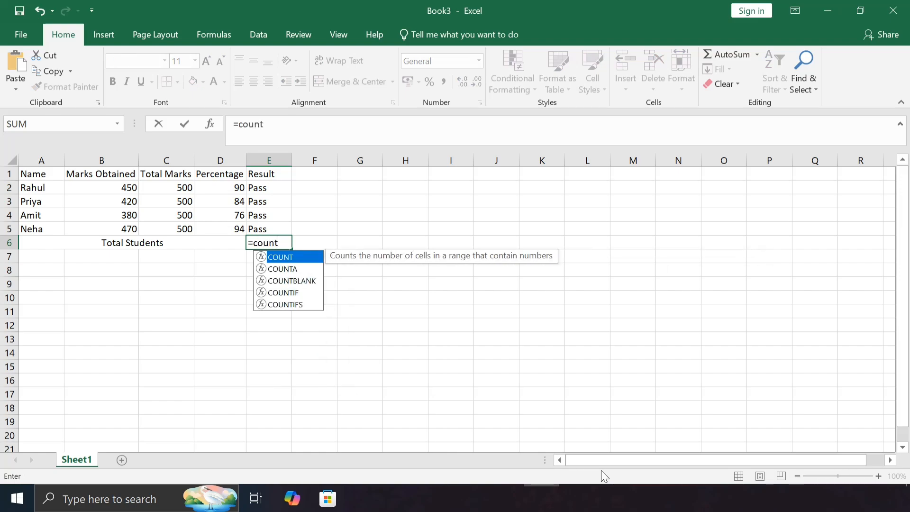
{"action": "type", "text": "a("}
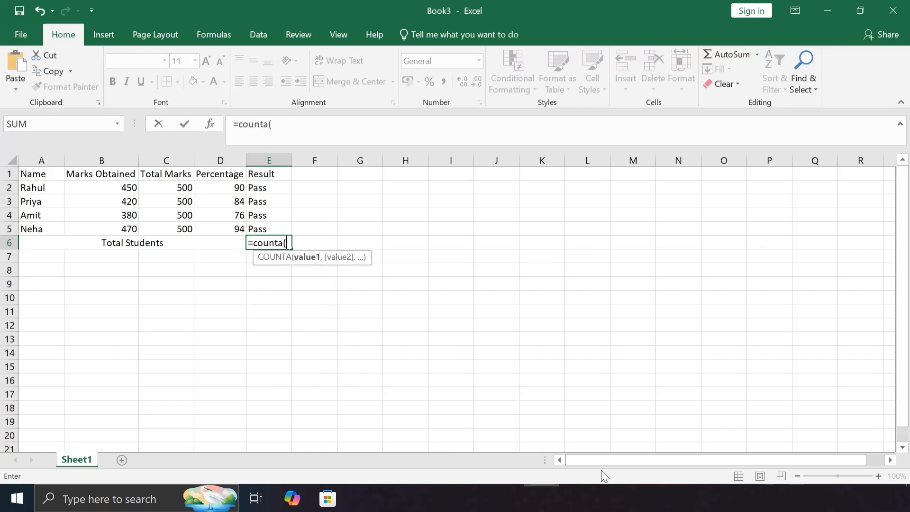
{"action": "left_click", "coordinate": [47, 188]}
{"action": "left_click_drag", "start_coordinate": [46, 188], "coordinate": [49, 224]}
{"action": "type", "text": ")"}
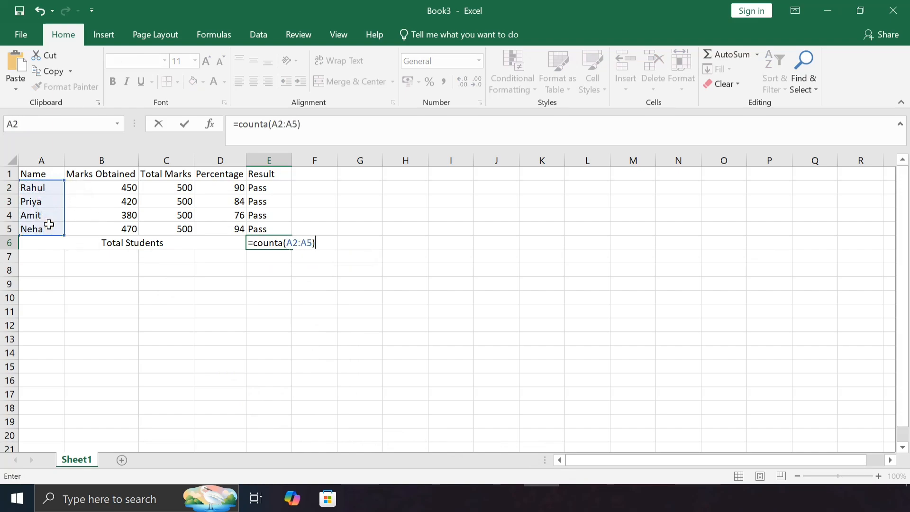
{"action": "key", "text": "Return"}
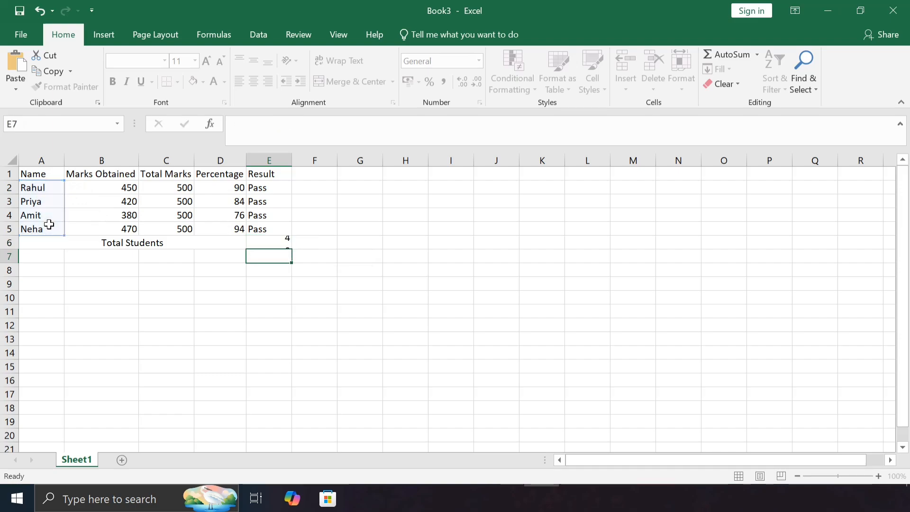
Merge and center cells A7 to D7 and enter the label Total Marks Entries in them
{"action": "left_click", "coordinate": [53, 256]}
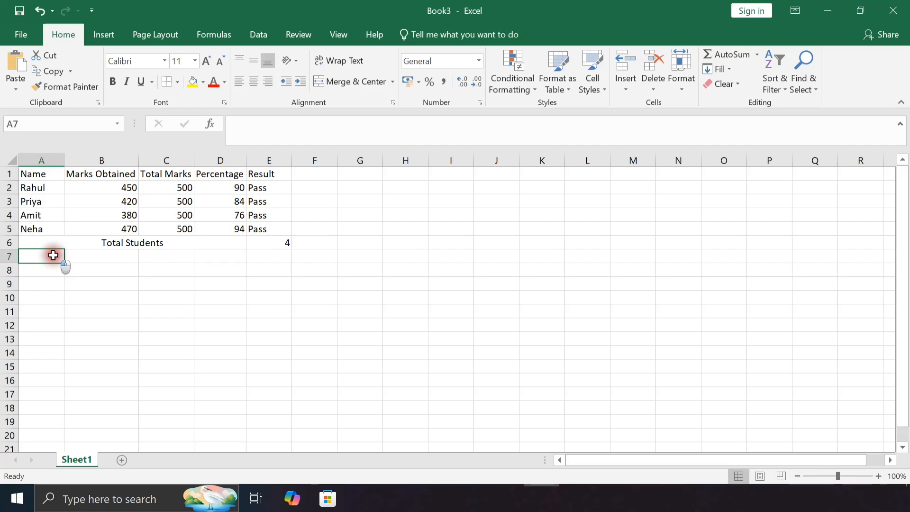
{"action": "left_click_drag", "start_coordinate": [53, 255], "coordinate": [223, 254]}
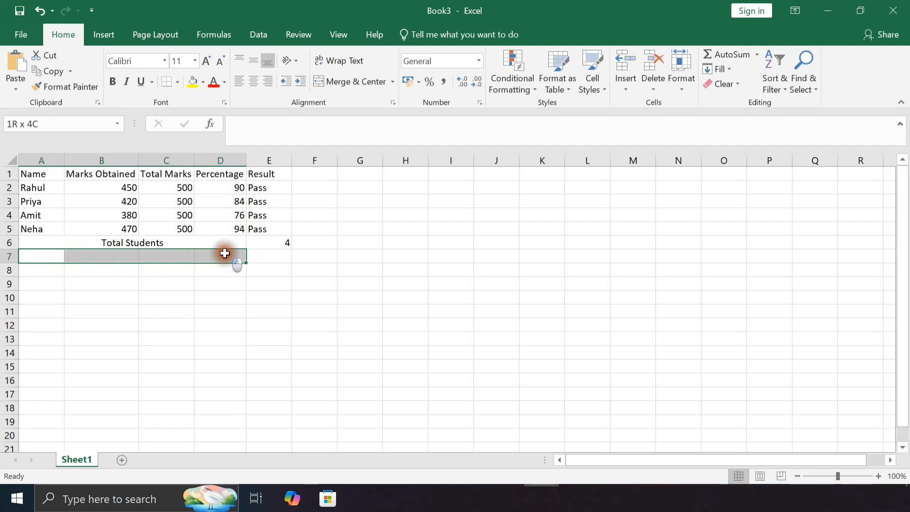
{"action": "left_click", "coordinate": [363, 82]}
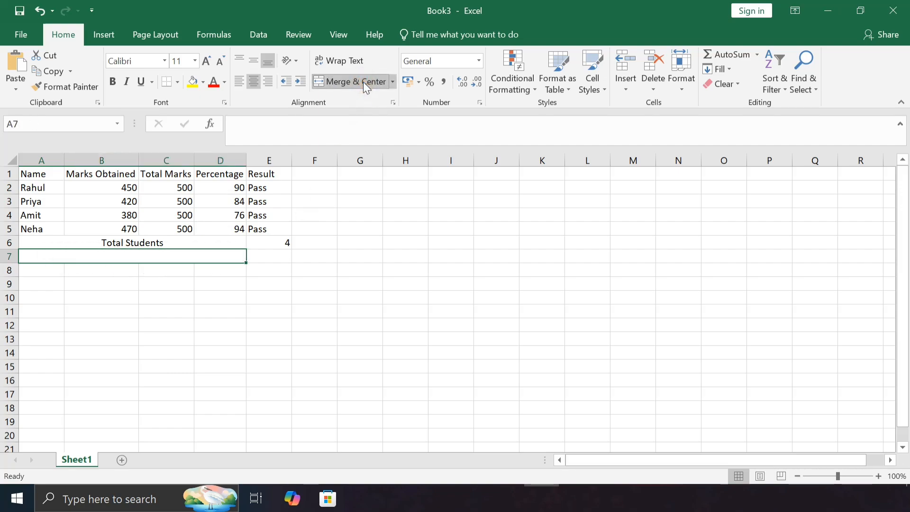
{"action": "type", "text": "Total Marks"}
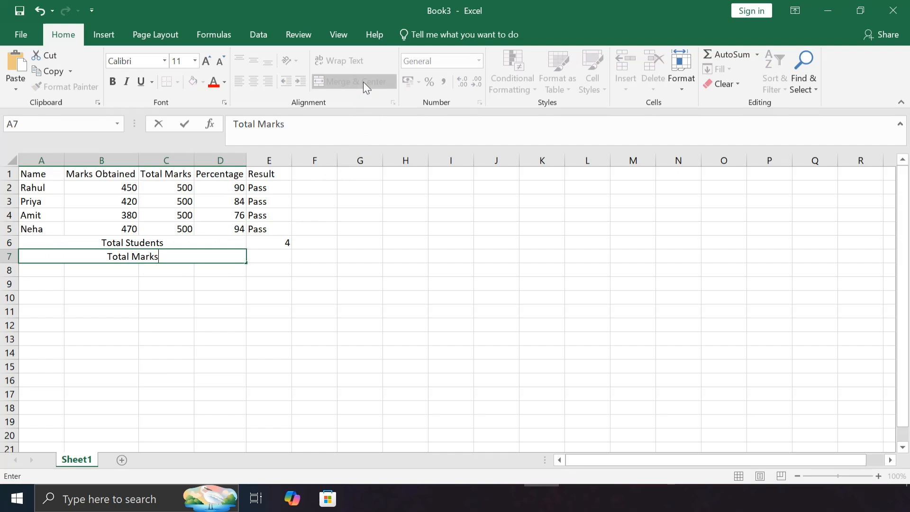
{"action": "type", "text": " Entries"}
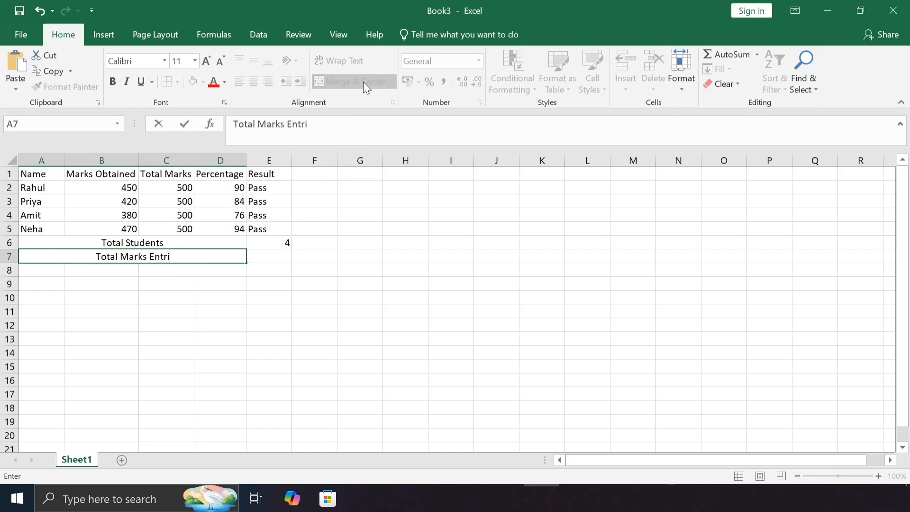
Count the numeric marks entries in cell E7 with the formula =COUNT(B2:B5)
{"action": "left_click", "coordinate": [286, 252]}
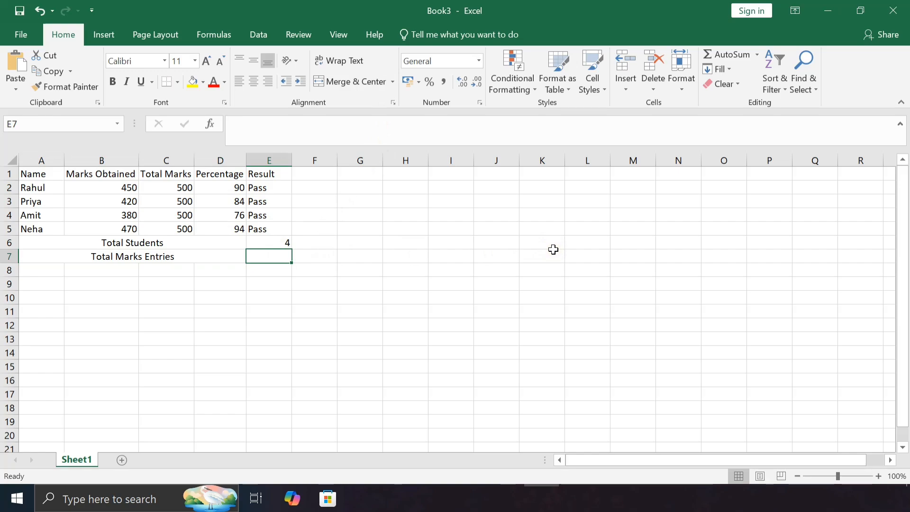
{"action": "type", "text": "=coun"}
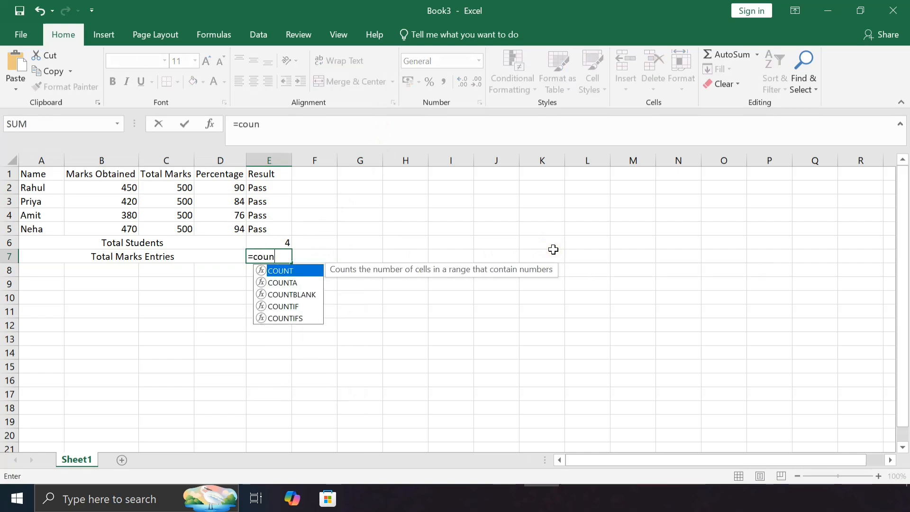
{"action": "type", "text": "t("}
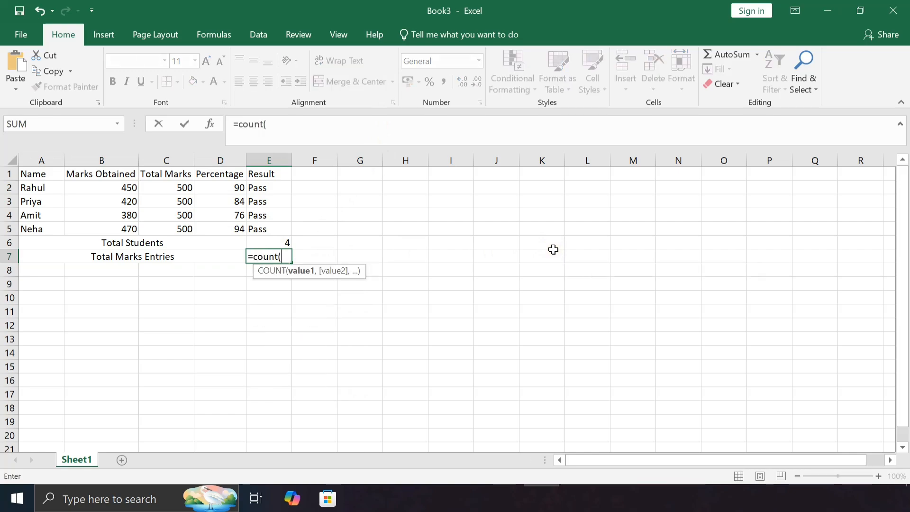
{"action": "left_click", "coordinate": [125, 187]}
{"action": "left_click_drag", "start_coordinate": [125, 188], "coordinate": [125, 225]}
{"action": "type", "text": ")"}
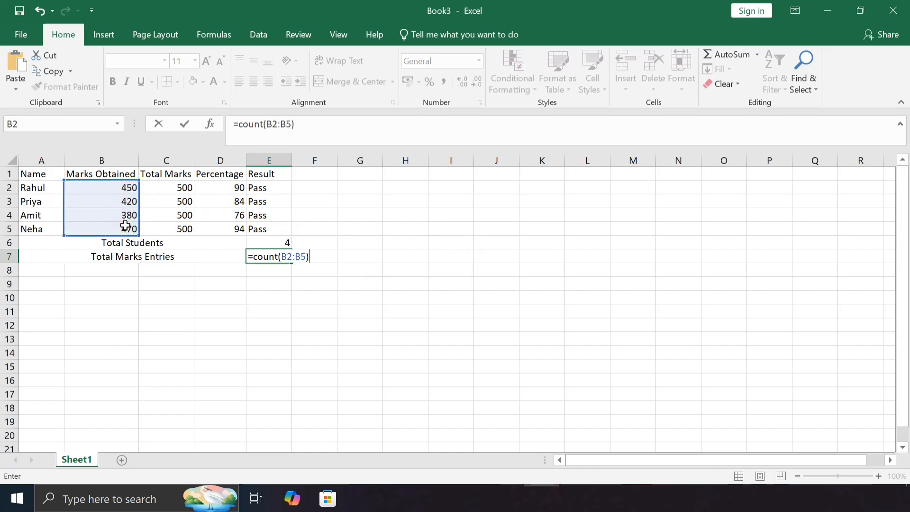
{"action": "key", "text": "Return"}
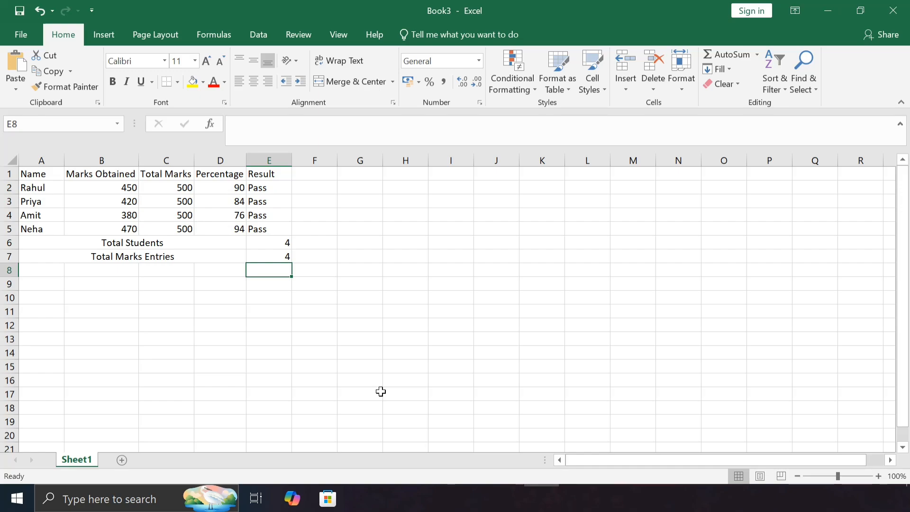
Apply all borders to the whole marks table, cells A1 to E7
{"action": "left_click", "coordinate": [32, 178]}
{"action": "left_click_drag", "start_coordinate": [31, 179], "coordinate": [266, 254]}
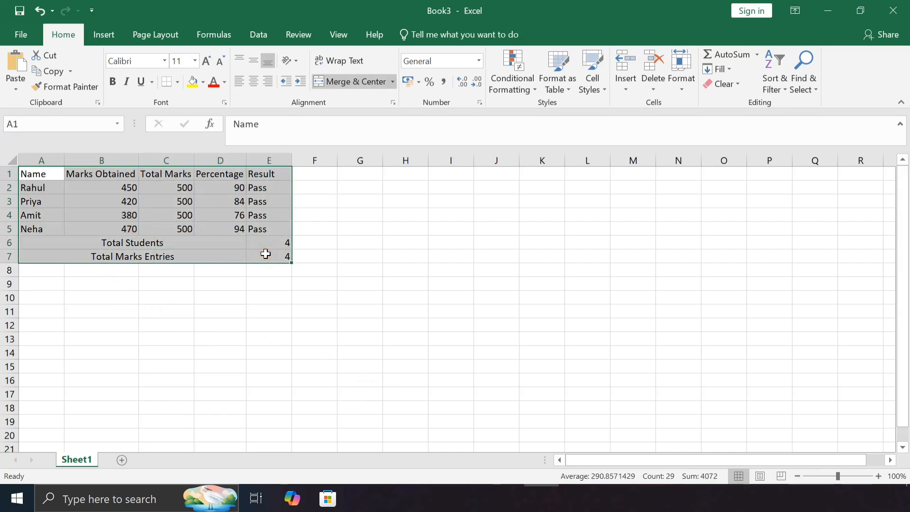
{"action": "left_click", "coordinate": [177, 83]}
{"action": "left_click", "coordinate": [196, 201]}
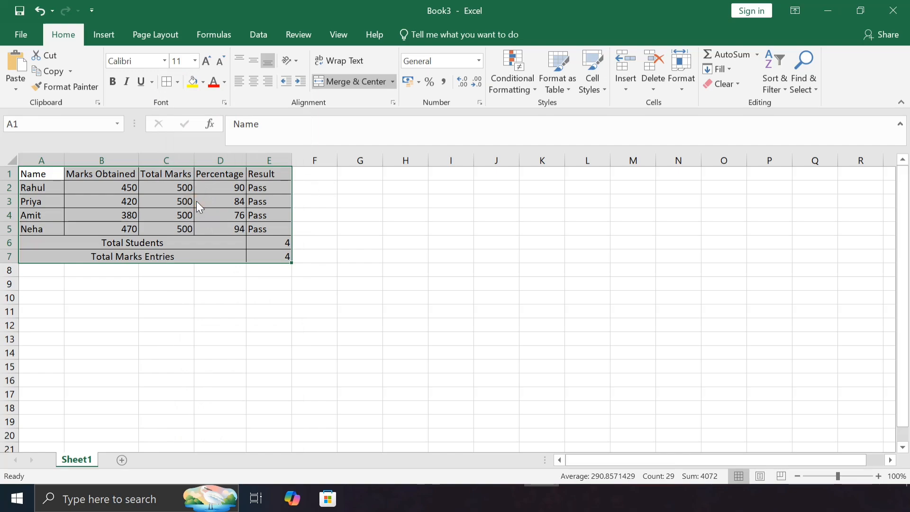
Make the column headings in cells A1 to E1 bold
{"action": "left_click", "coordinate": [60, 173]}
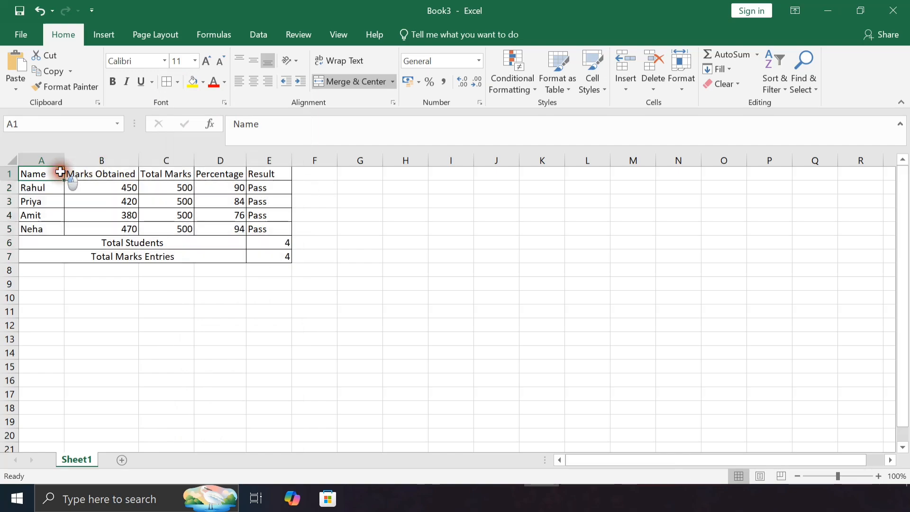
{"action": "left_click_drag", "start_coordinate": [60, 173], "coordinate": [260, 169]}
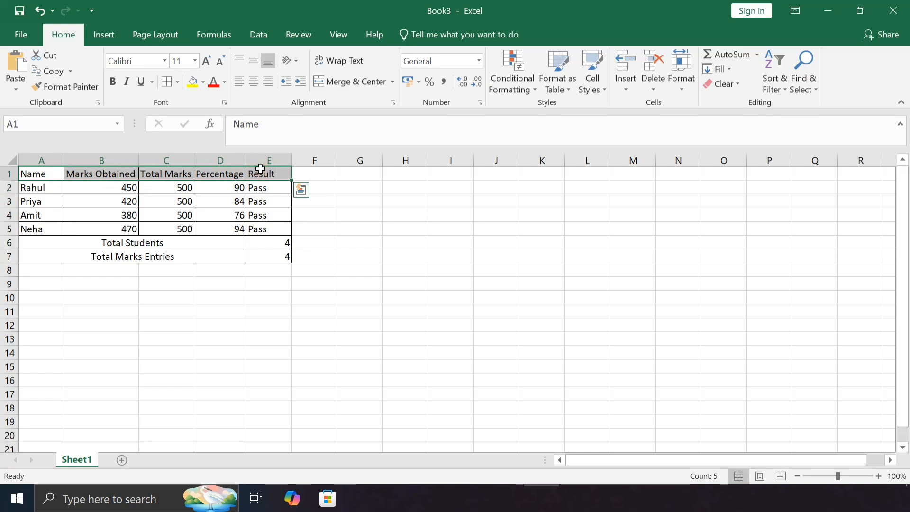
{"action": "left_click", "coordinate": [116, 82]}
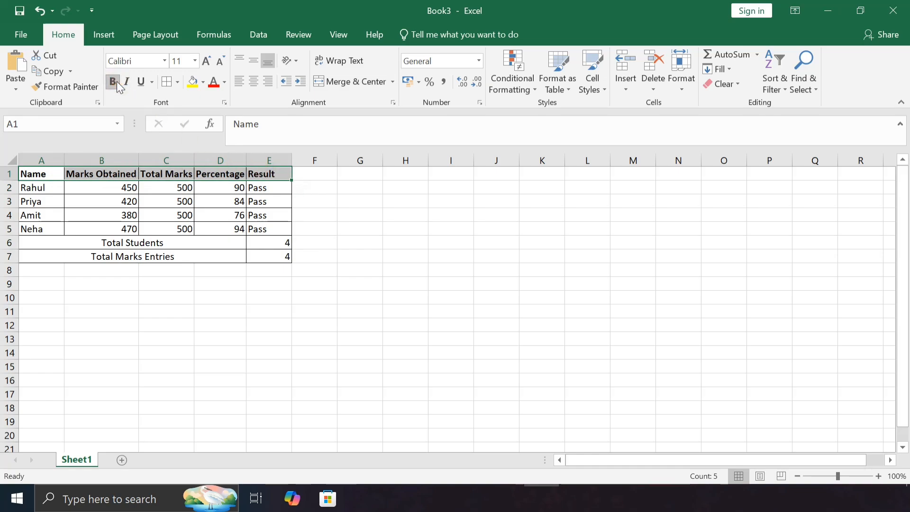
Give the heading cells A1 to E1 a medium blue fill and white font colour
{"action": "left_click", "coordinate": [203, 82]}
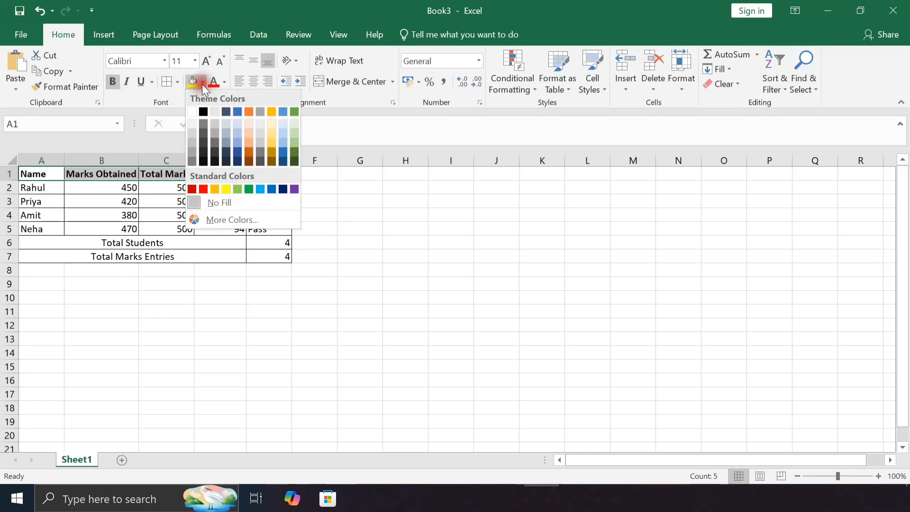
{"action": "left_click", "coordinate": [238, 146]}
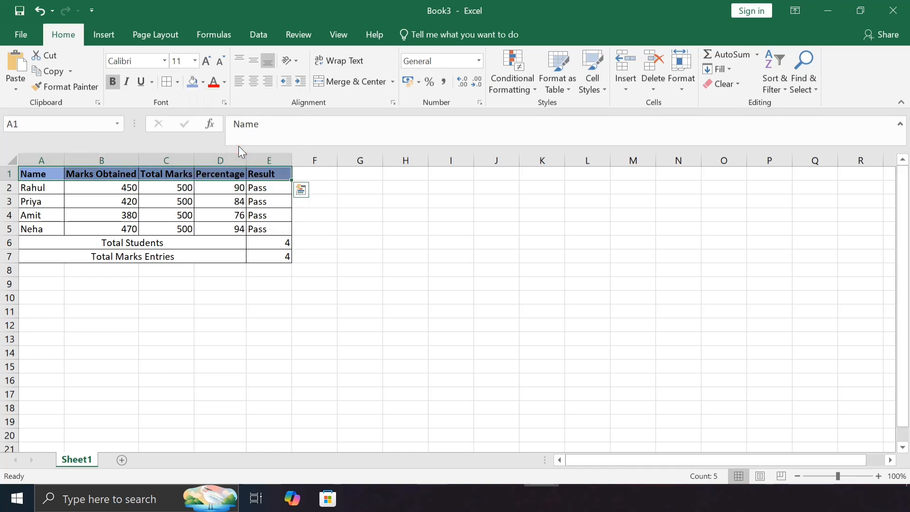
{"action": "left_click", "coordinate": [224, 84]}
{"action": "left_click", "coordinate": [218, 126]}
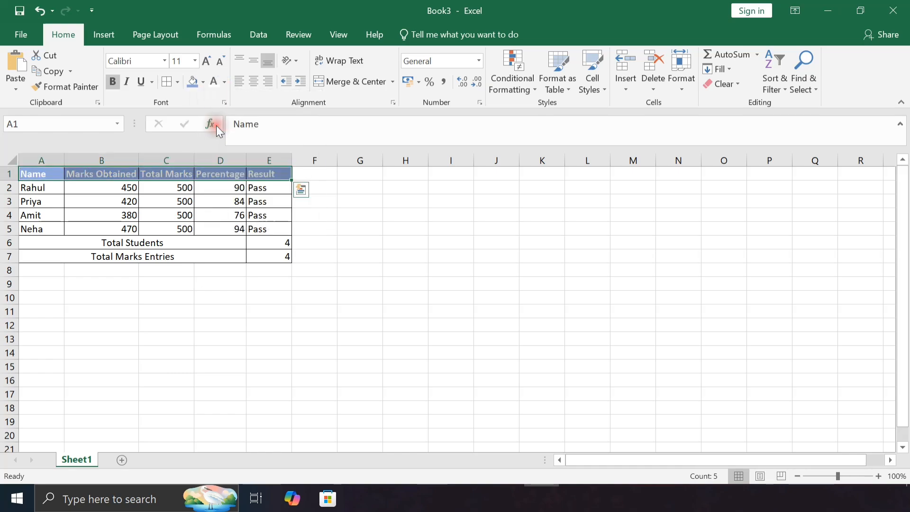
Center the contents of the whole marks table, cells A1 to E7, horizontally
{"action": "left_click", "coordinate": [45, 172]}
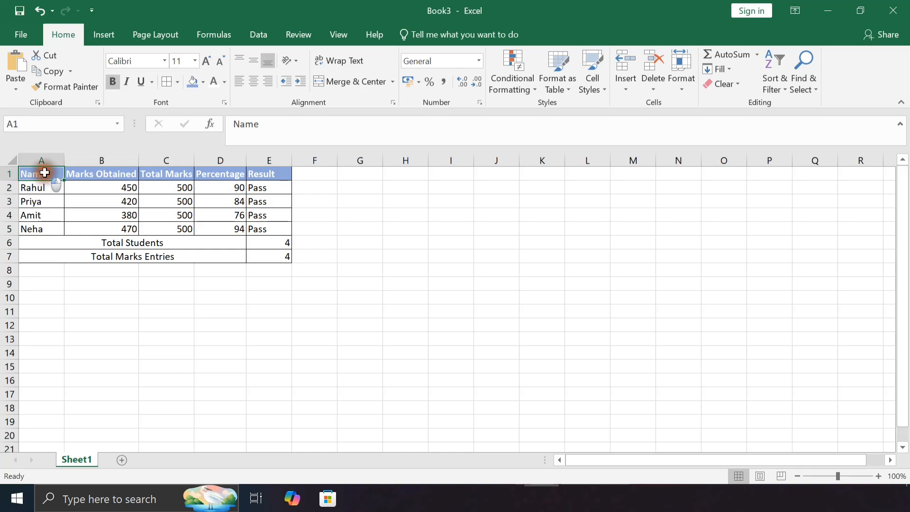
{"action": "left_click_drag", "start_coordinate": [44, 173], "coordinate": [255, 252]}
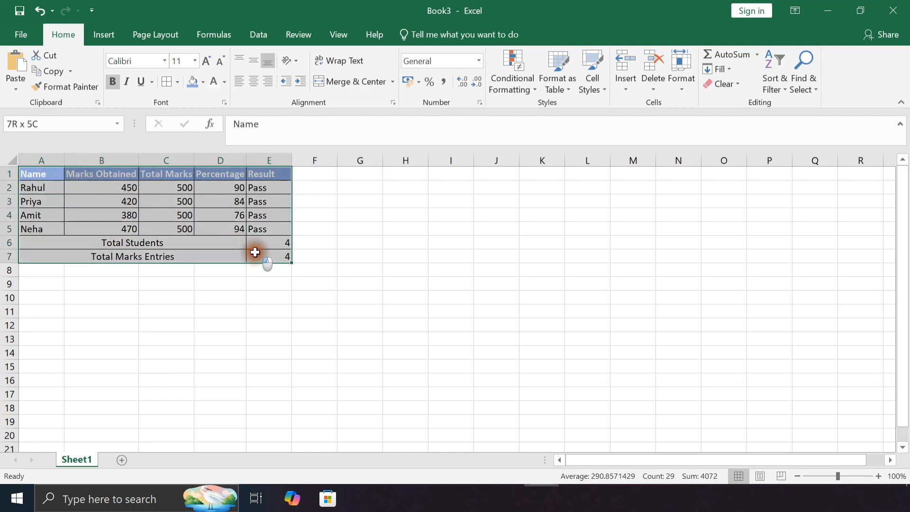
{"action": "left_click", "coordinate": [257, 81]}
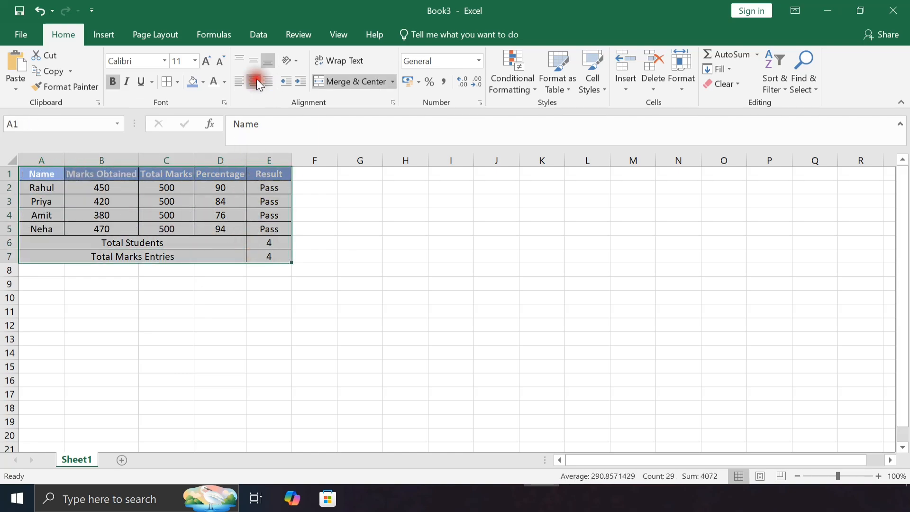